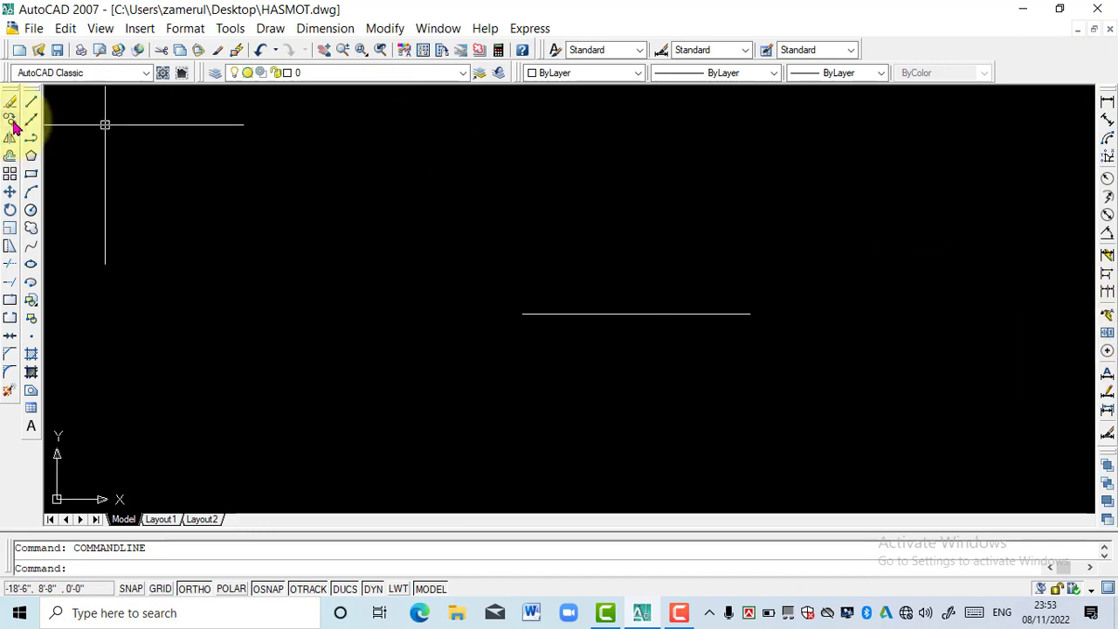
Hide the Draw toolbar, and display it again beside the Modify toolbar.
{"action": "right_click", "coordinate": [34, 93]}
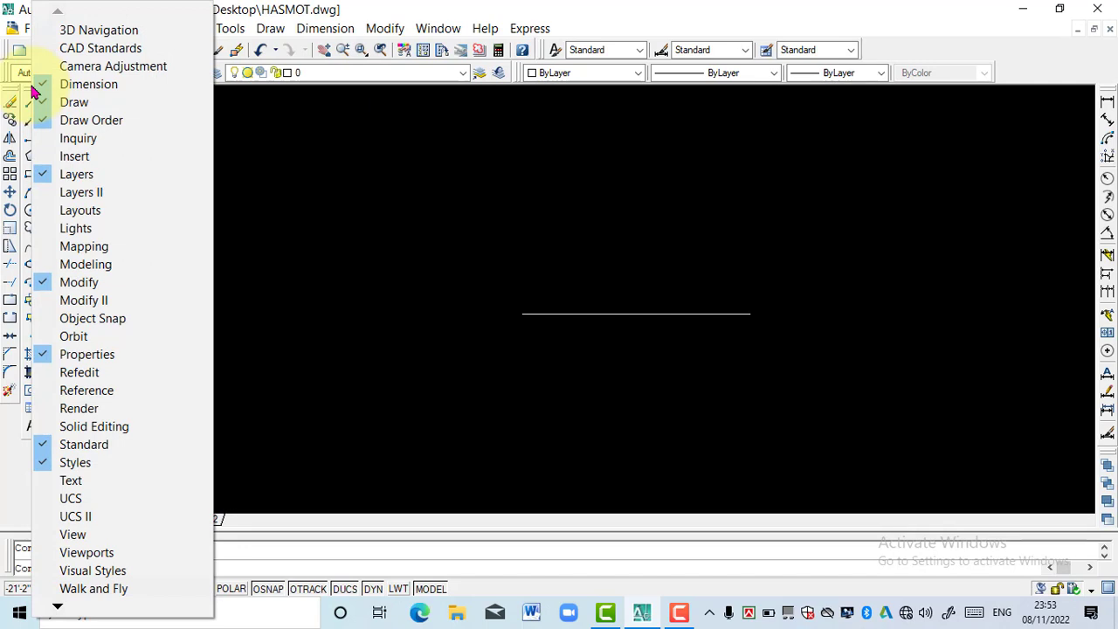
{"action": "left_click", "coordinate": [45, 104]}
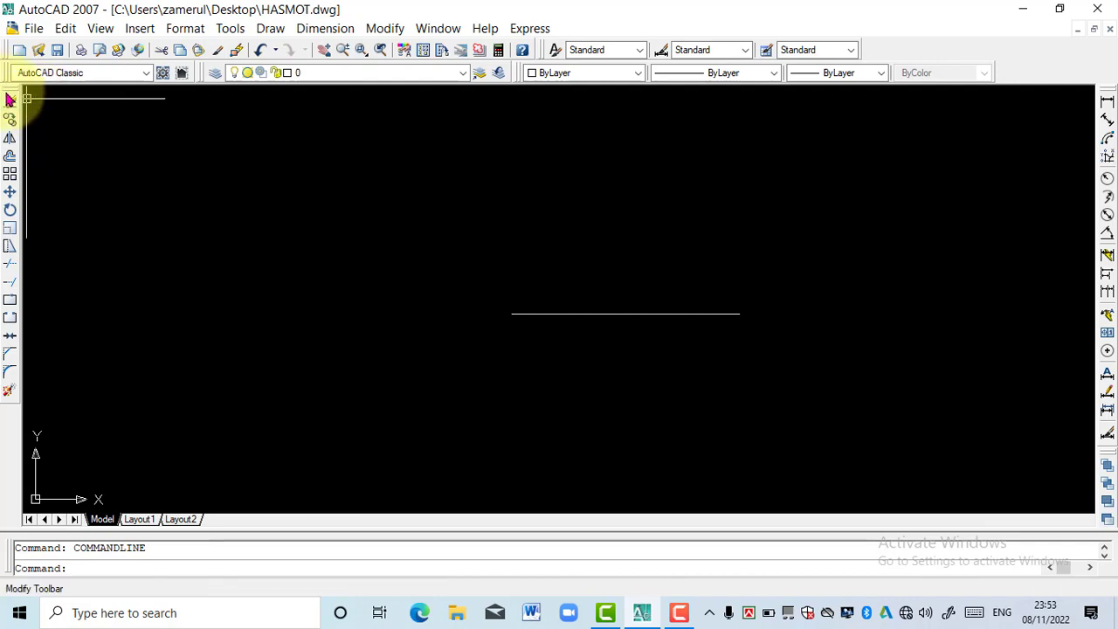
{"action": "right_click", "coordinate": [13, 93]}
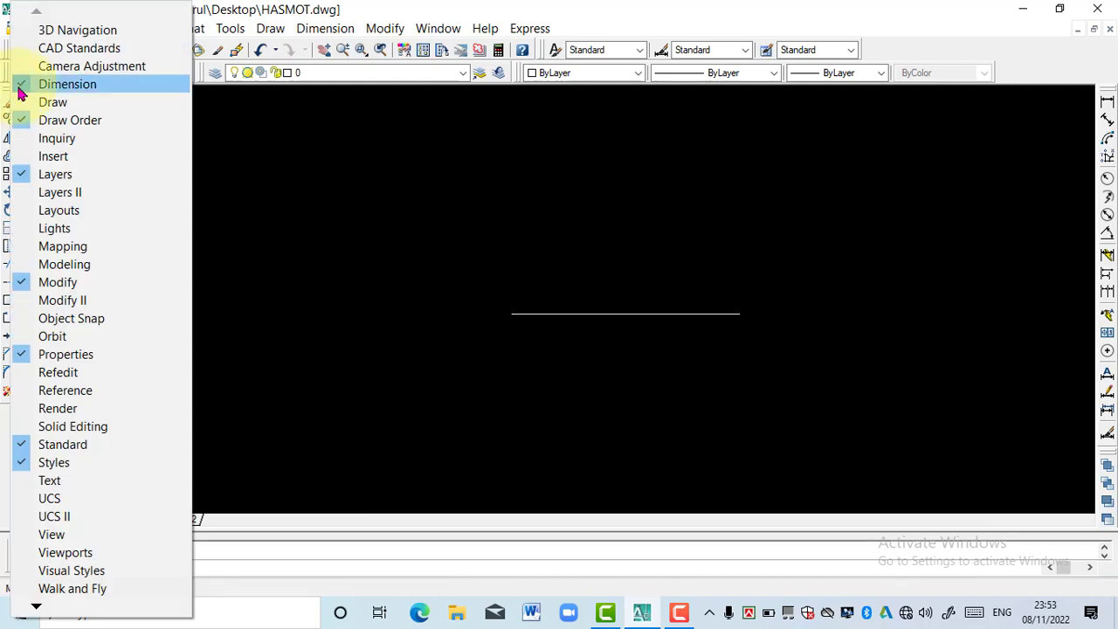
{"action": "left_click", "coordinate": [234, 126]}
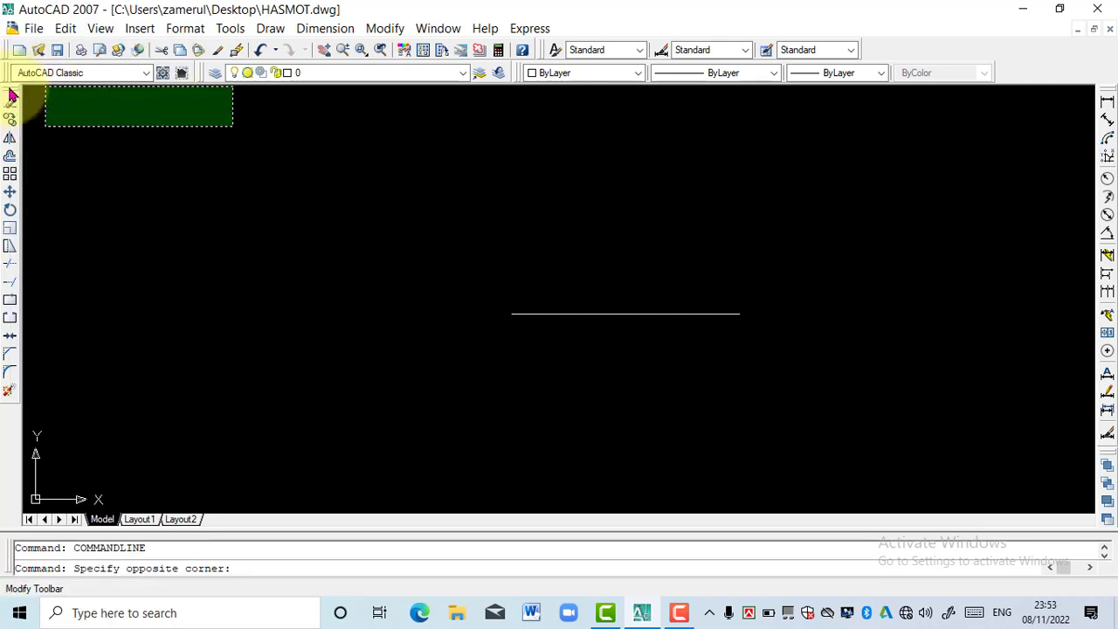
{"action": "right_click", "coordinate": [11, 94]}
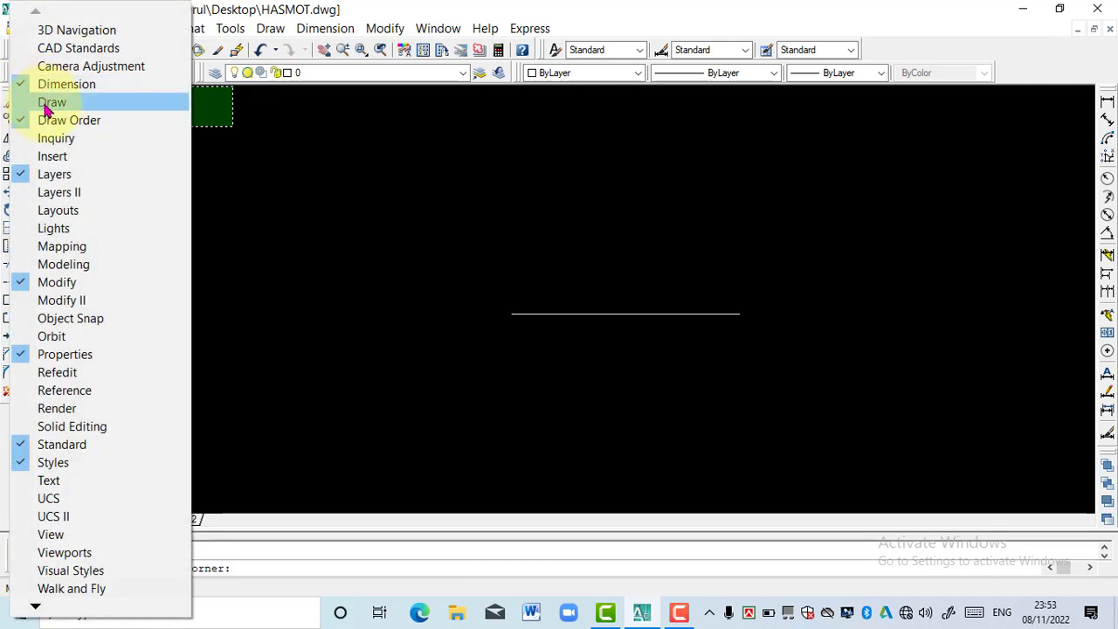
{"action": "left_click", "coordinate": [48, 103]}
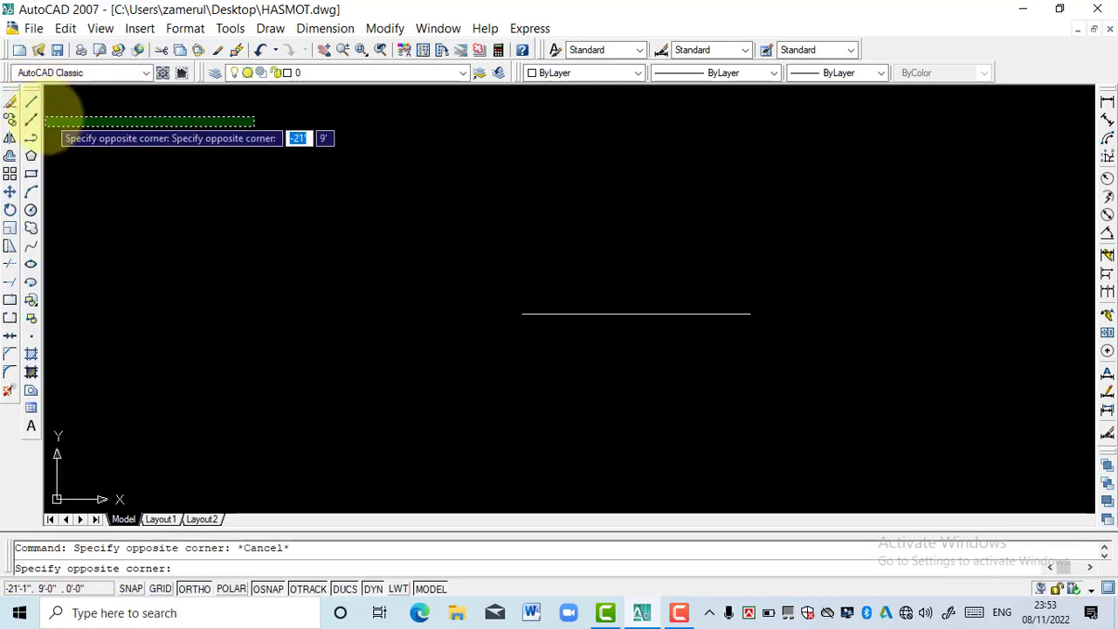
{"action": "left_click", "coordinate": [258, 175]}
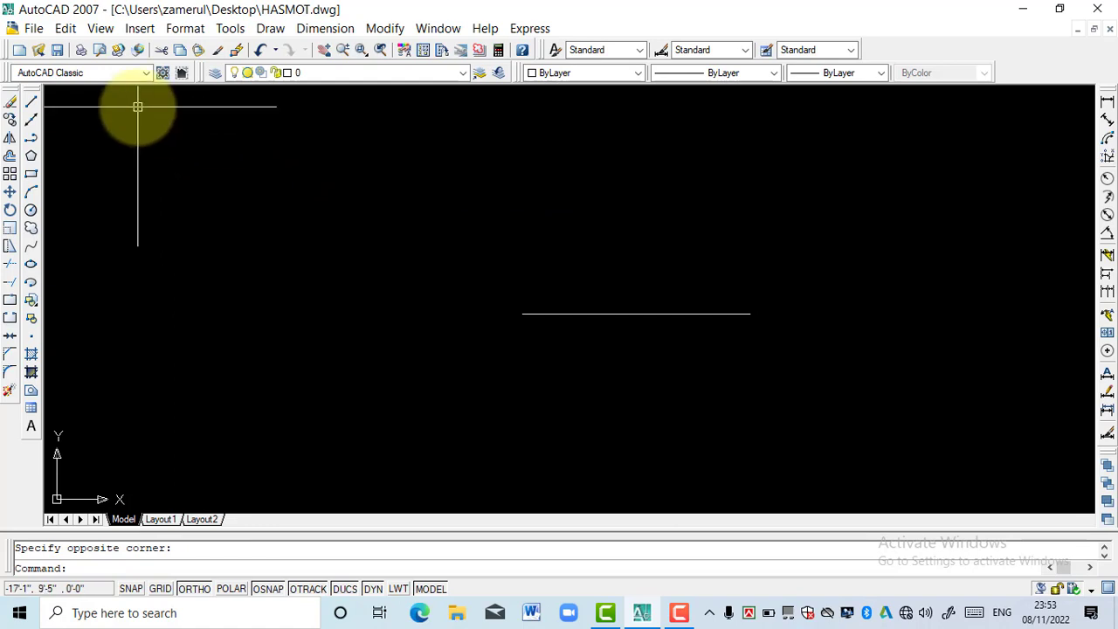
Turn off the Modify toolbar, and turn it back on.
{"action": "right_click", "coordinate": [14, 93]}
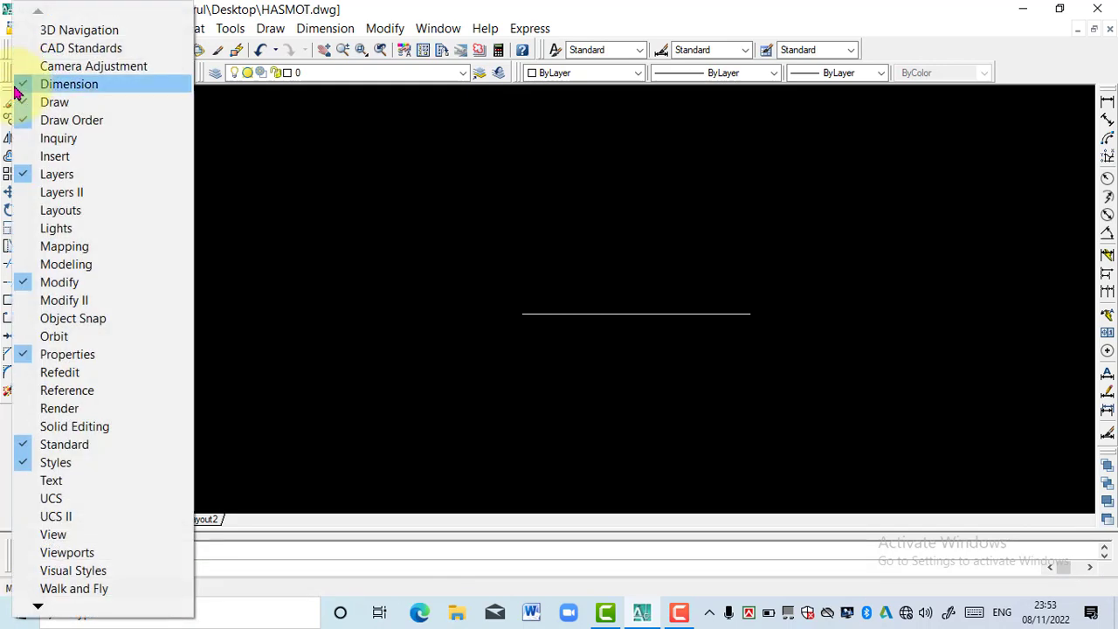
{"action": "left_click", "coordinate": [57, 282]}
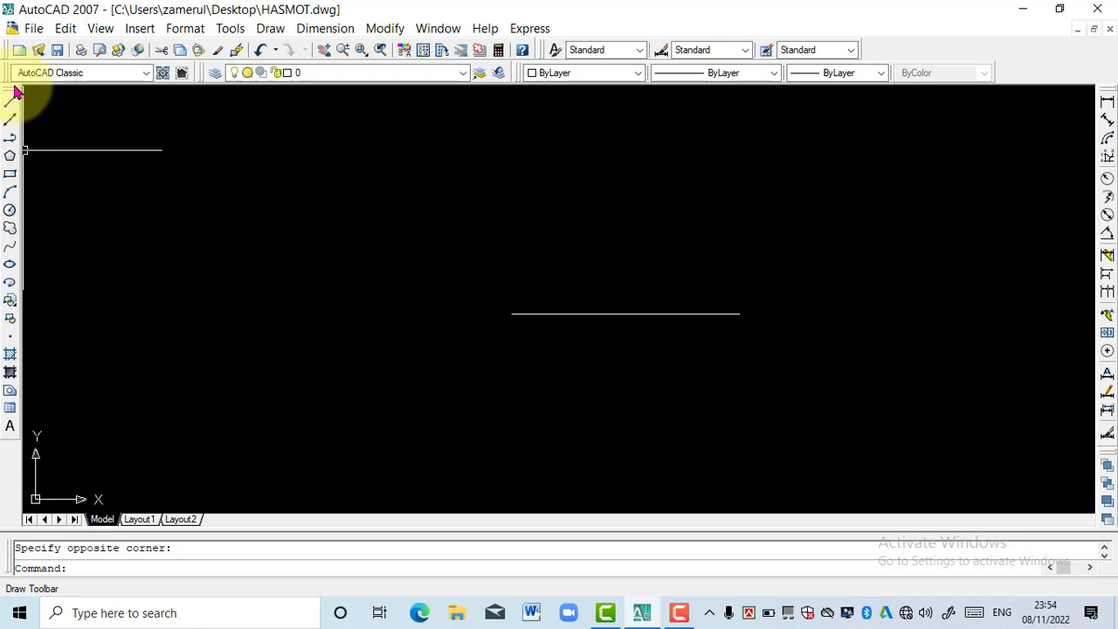
{"action": "right_click", "coordinate": [16, 92]}
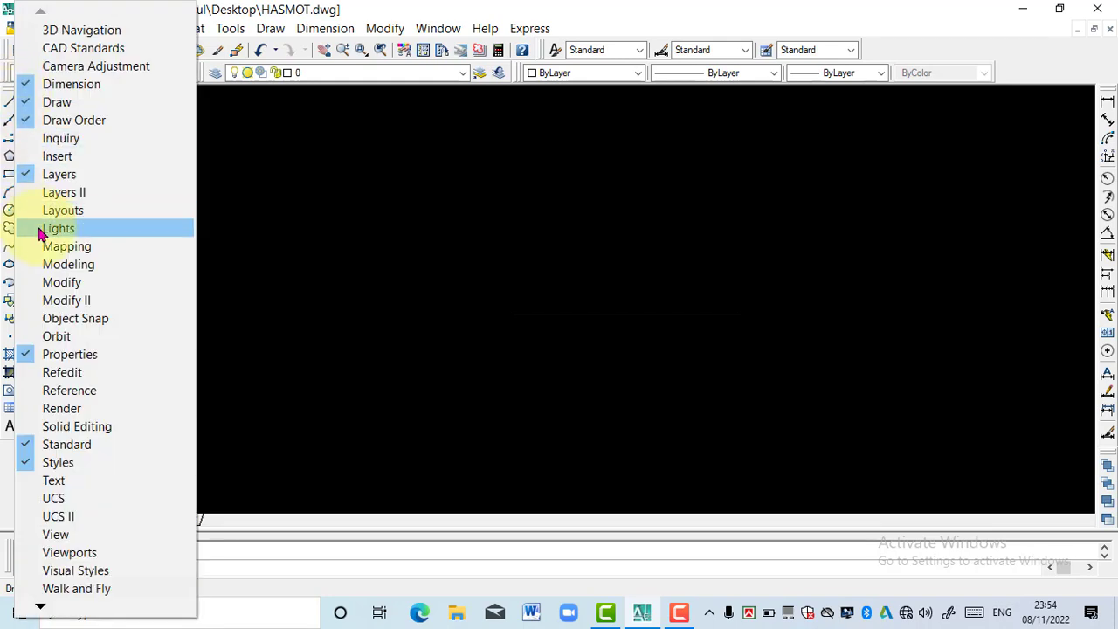
{"action": "left_click", "coordinate": [62, 282]}
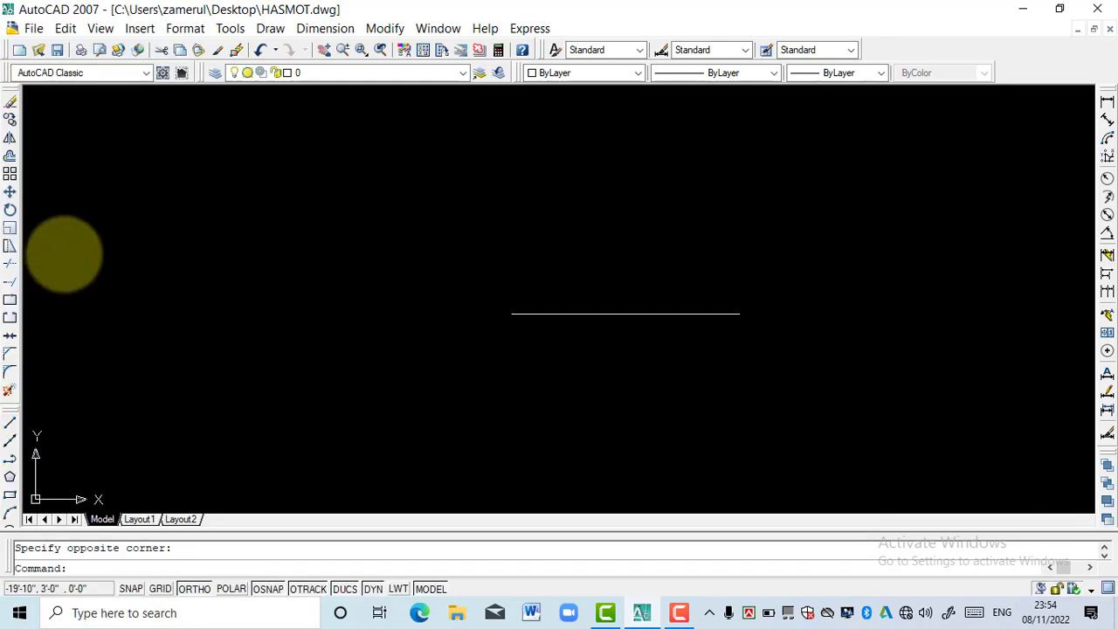
Undock the Modify toolbar into the drawing area, dock it again at the outer edge, and move the Draw toolbar up beside it.
{"action": "mouse_move", "coordinate": [62, 250]}
{"action": "left_mouse_down"}
{"action": "mouse_move", "coordinate": [38, 112]}
{"action": "mouse_move", "coordinate": [10, 92]}
{"action": "mouse_move", "coordinate": [95, 106]}
{"action": "mouse_move", "coordinate": [7, 90]}
{"action": "mouse_move", "coordinate": [88, 112]}
{"action": "left_mouse_up"}
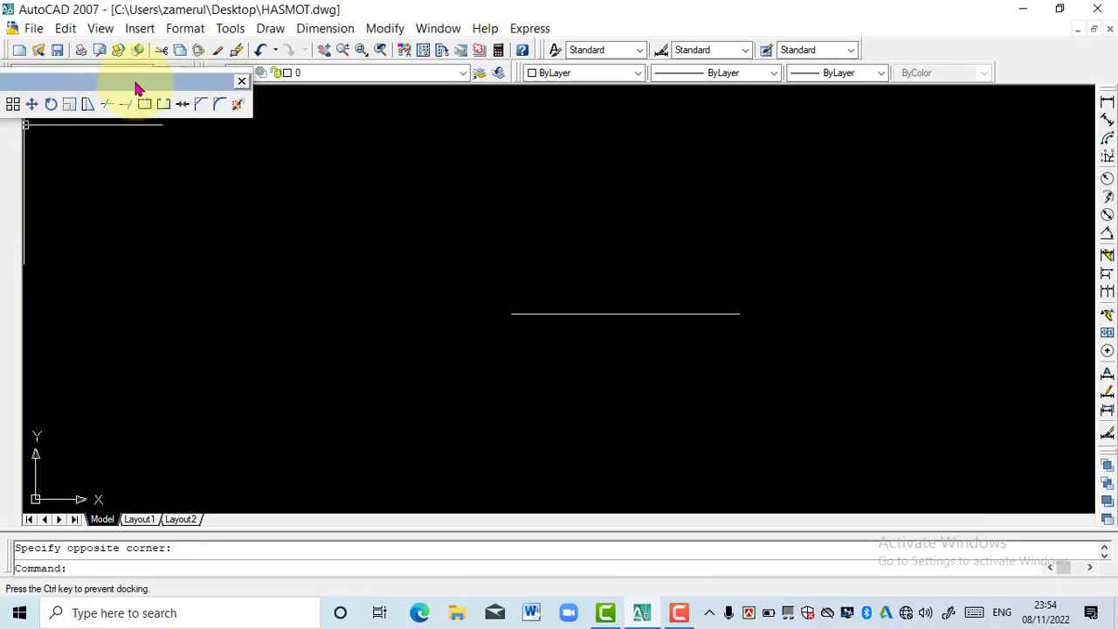
{"action": "left_click", "coordinate": [255, 203]}
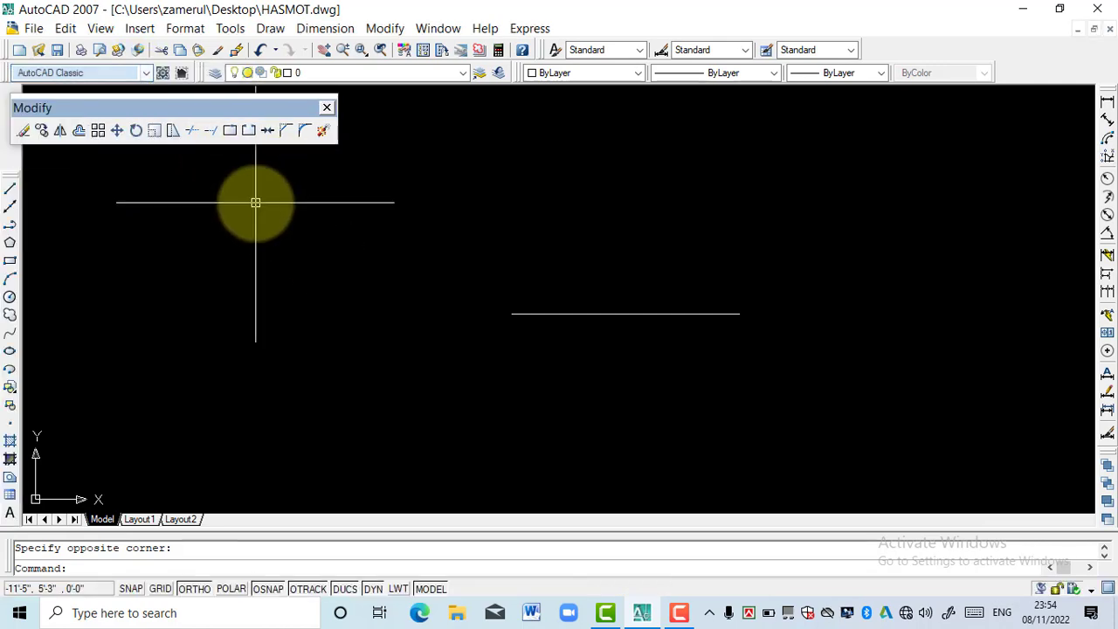
{"action": "left_click_drag", "start_coordinate": [180, 113], "coordinate": [252, 100]}
{"action": "left_click", "coordinate": [247, 99]}
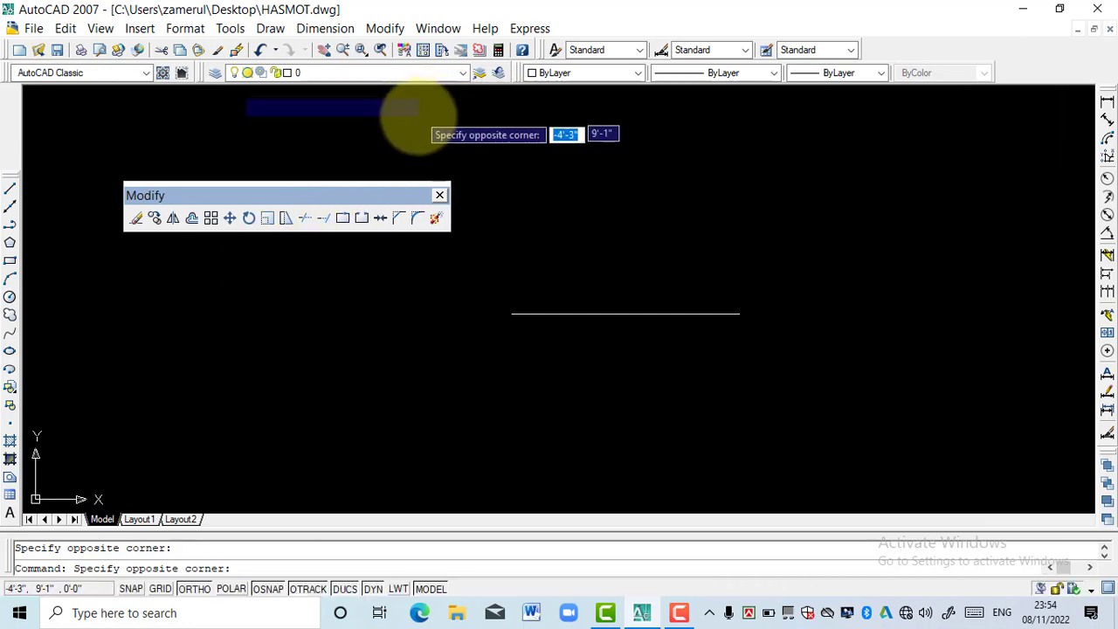
{"action": "key", "text": "Escape"}
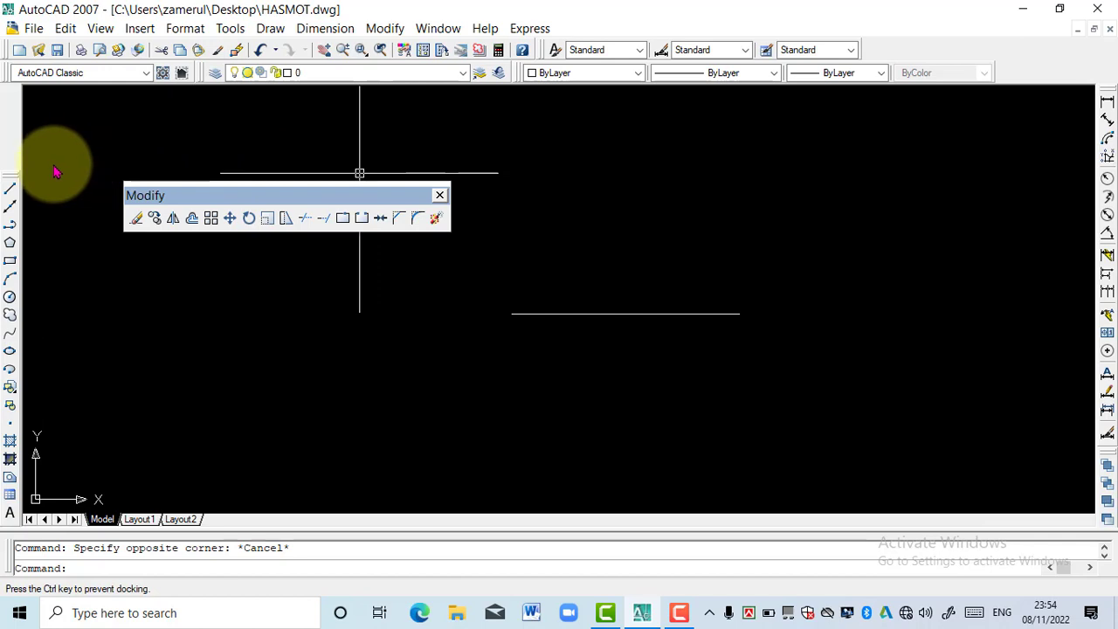
{"action": "left_click_drag", "start_coordinate": [91, 165], "coordinate": [1, 145]}
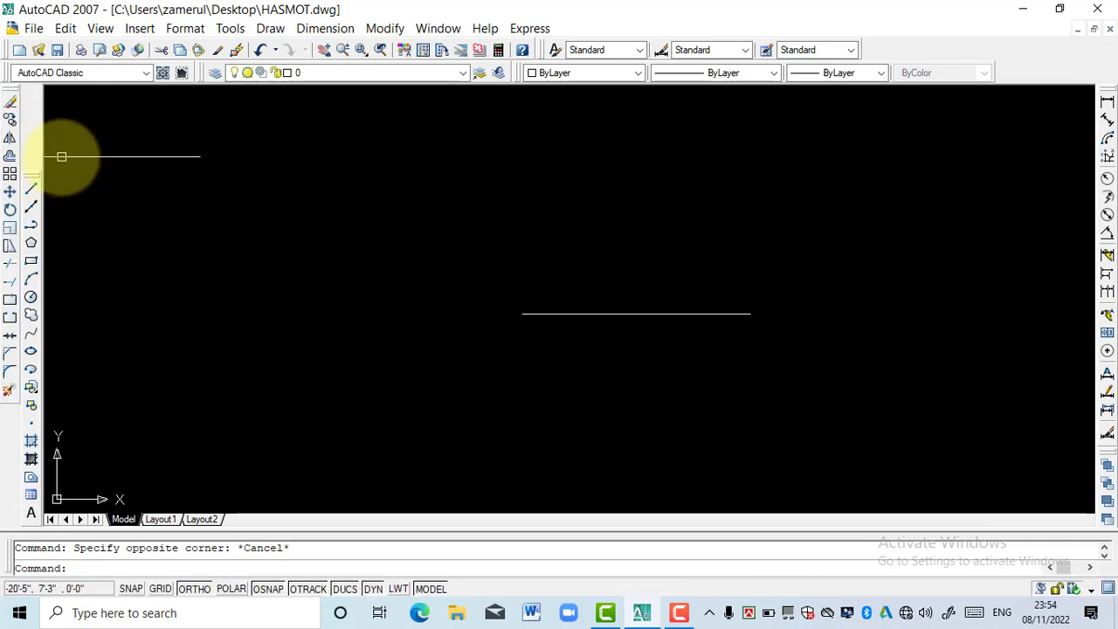
{"action": "left_click_drag", "start_coordinate": [33, 179], "coordinate": [40, 98]}
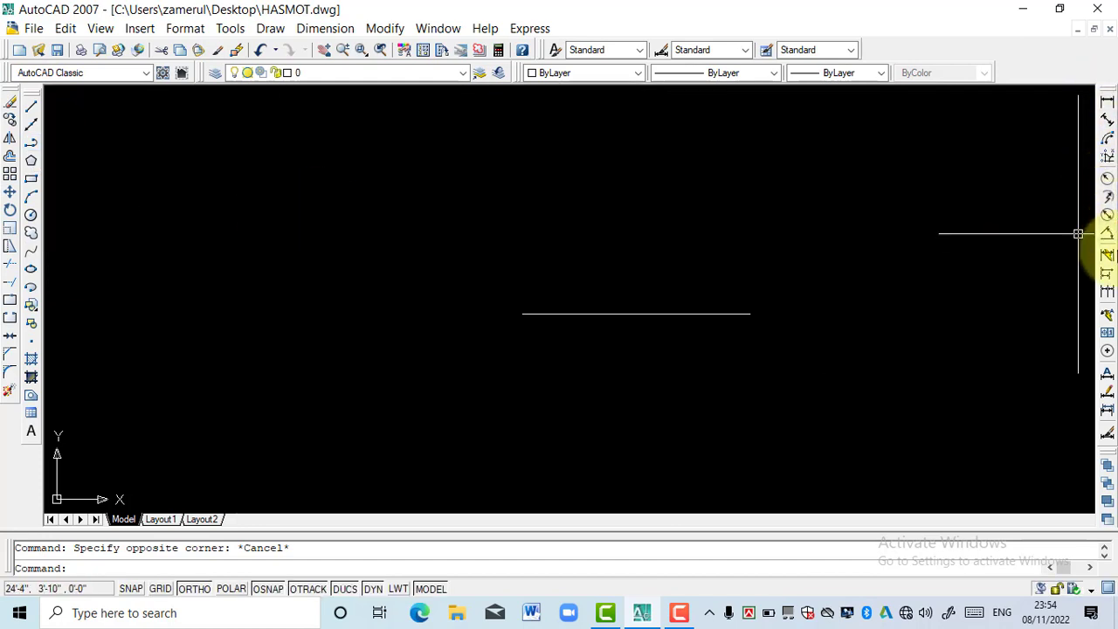
Hide the Dimension toolbar and make it visible again.
{"action": "right_click", "coordinate": [1110, 93]}
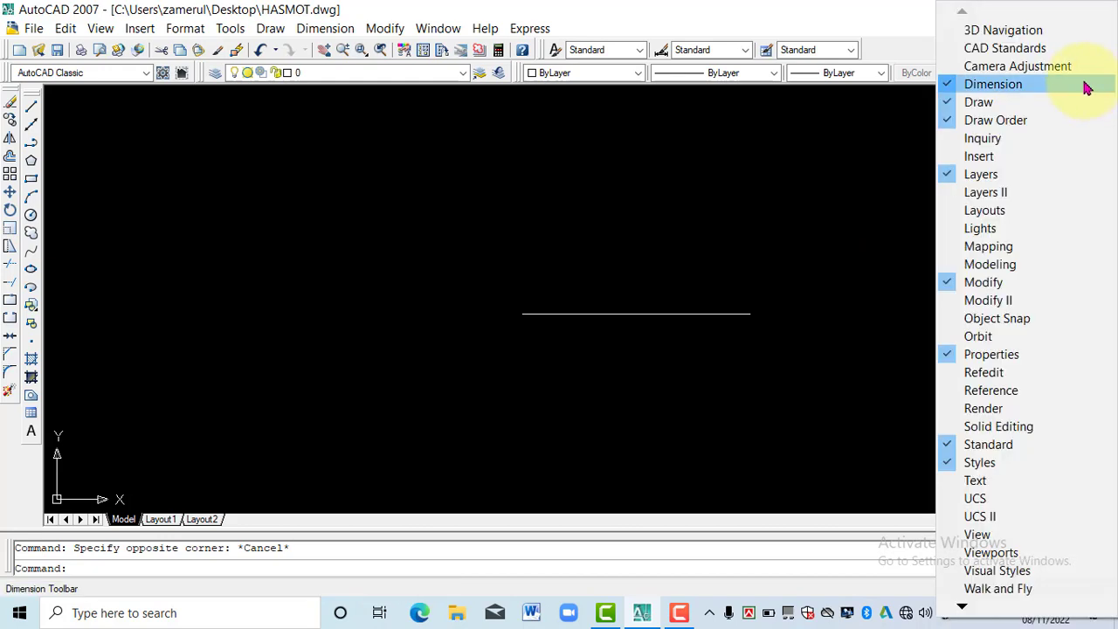
{"action": "left_click", "coordinate": [1087, 88]}
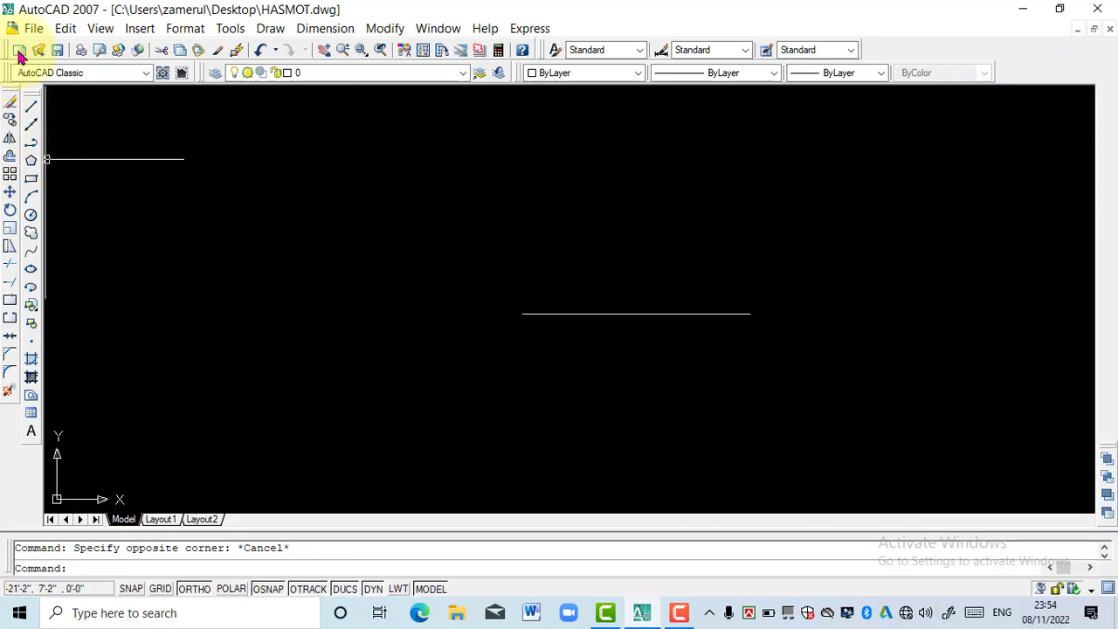
{"action": "right_click", "coordinate": [30, 95]}
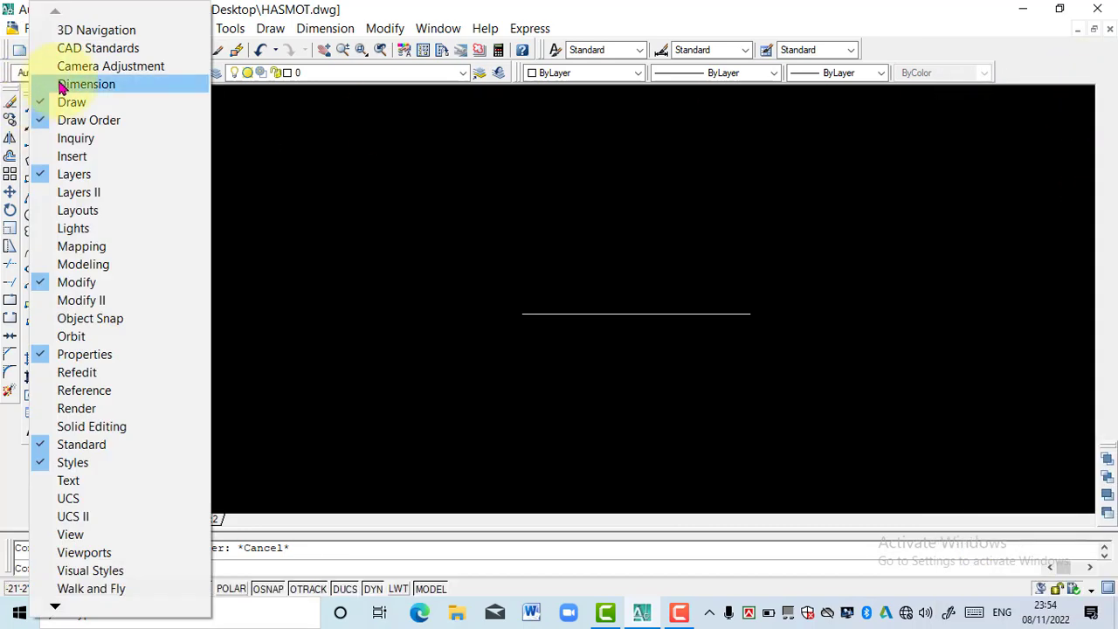
{"action": "left_click", "coordinate": [85, 84]}
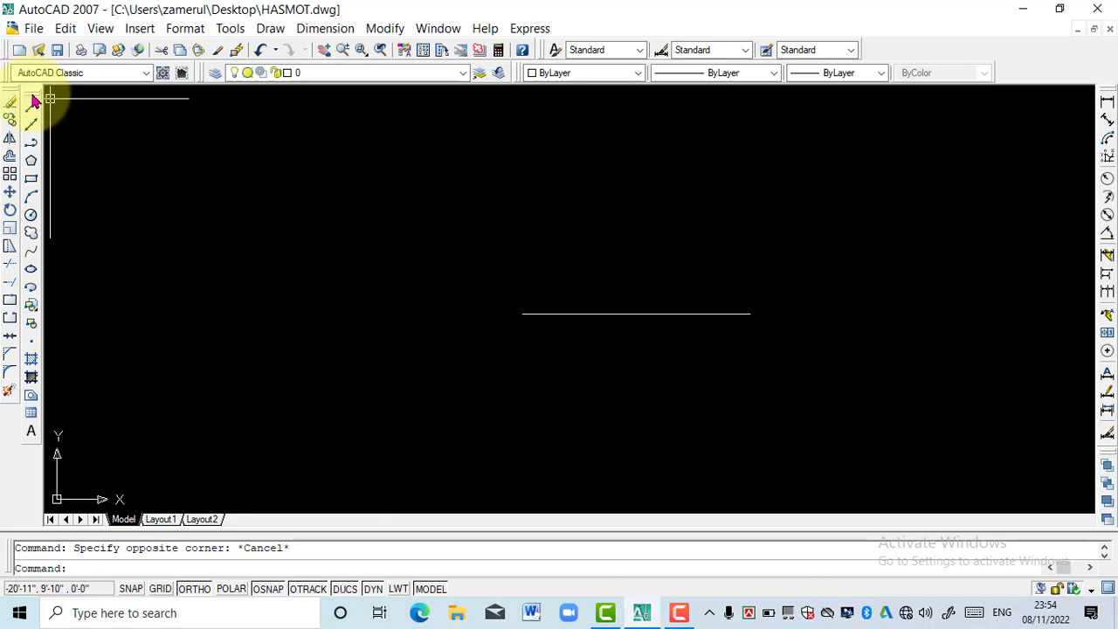
Align the docked Draw toolbar level with the Modify toolbar next to it.
{"action": "left_click_drag", "start_coordinate": [33, 96], "coordinate": [14, 113]}
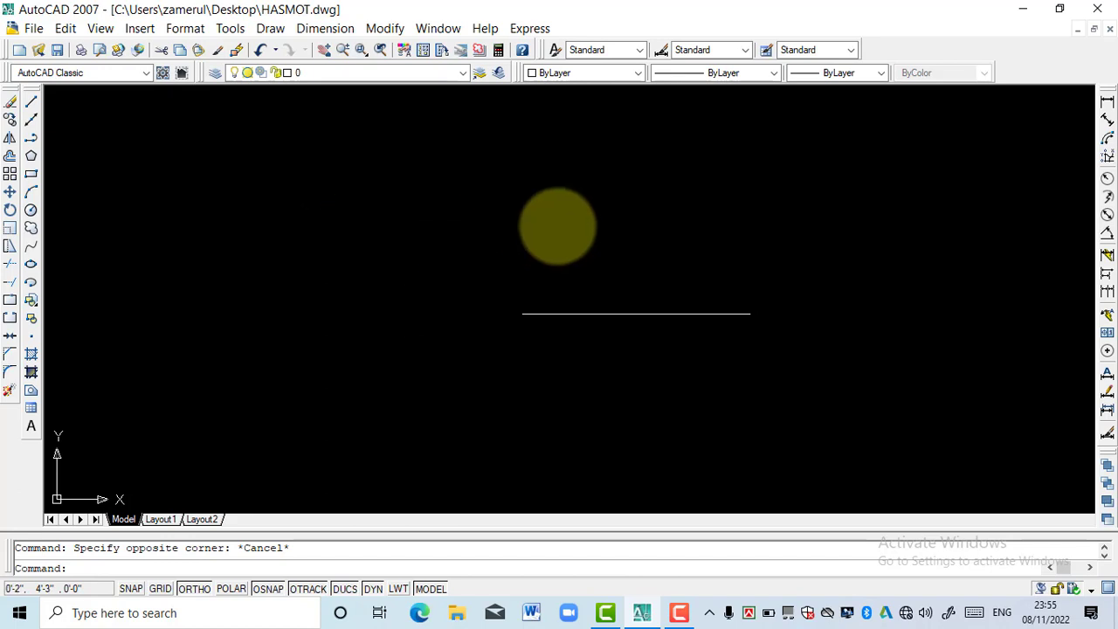
Draw a horizontal line 20' long above the existing line.
{"action": "left_click", "coordinate": [33, 106]}
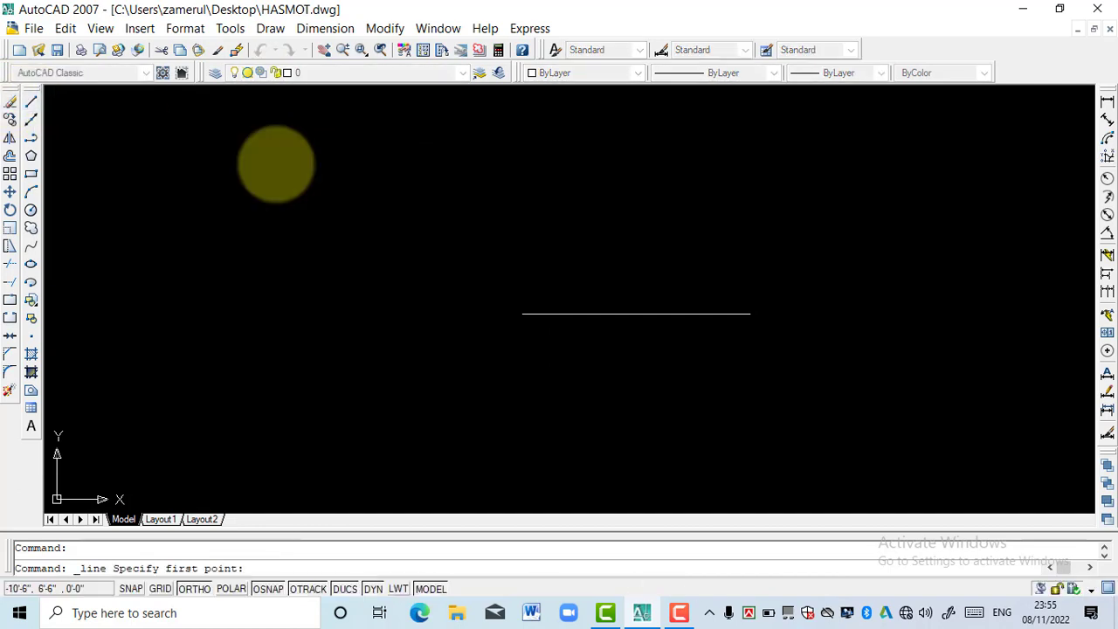
{"action": "left_click", "coordinate": [374, 199]}
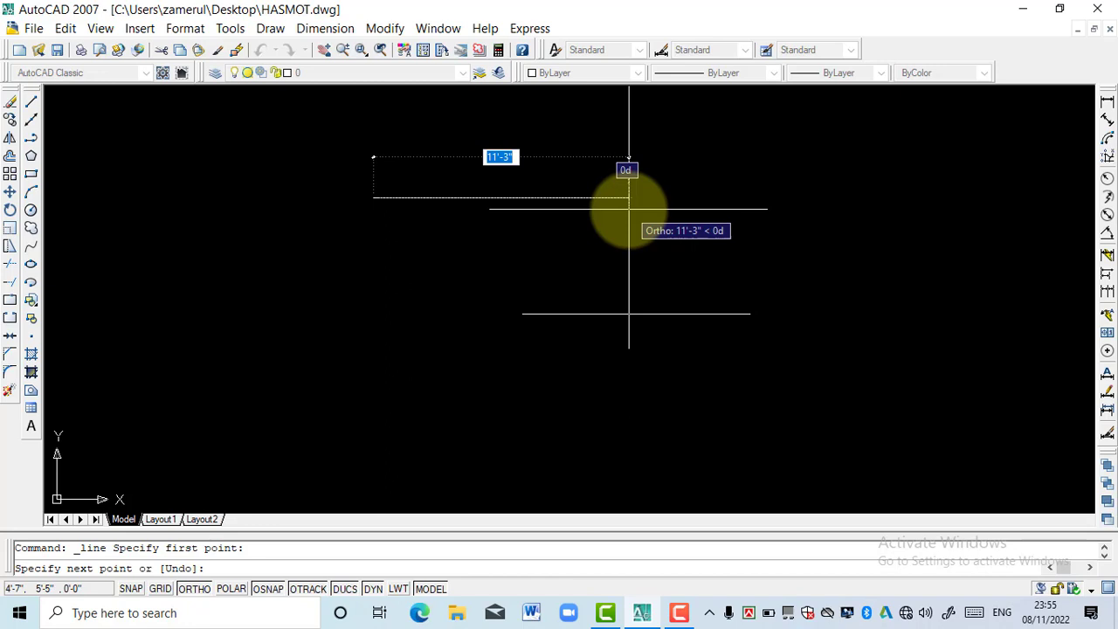
{"action": "type", "text": "2"}
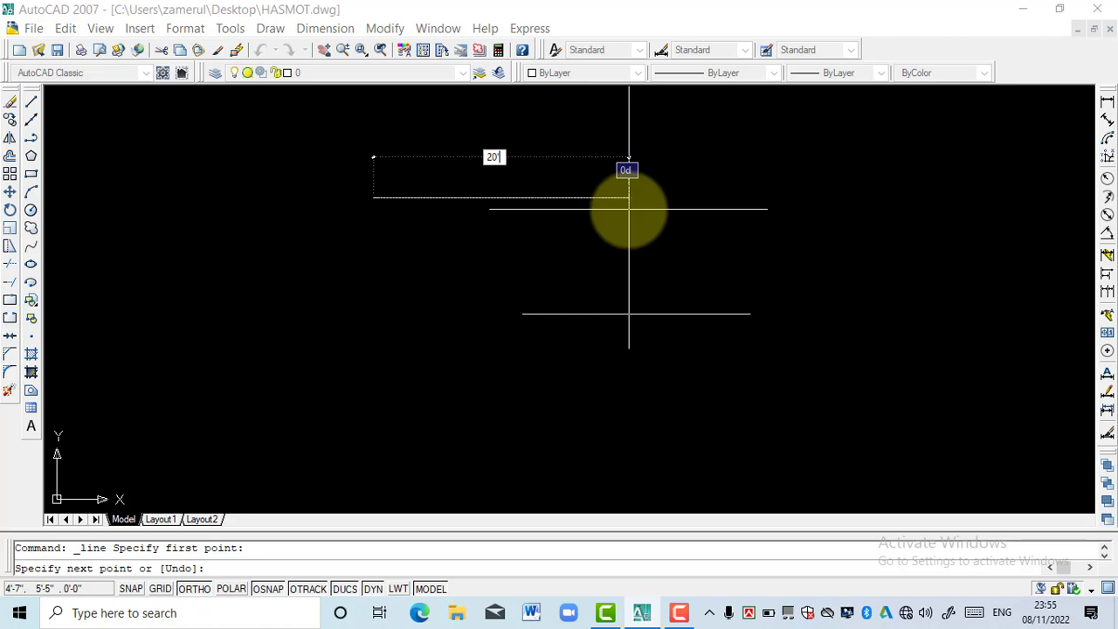
{"action": "type", "text": "0"}
{"action": "key", "text": "Return"}
{"action": "scroll", "coordinate": [587, 200], "scroll_direction": "up", "scroll_amount": 2}
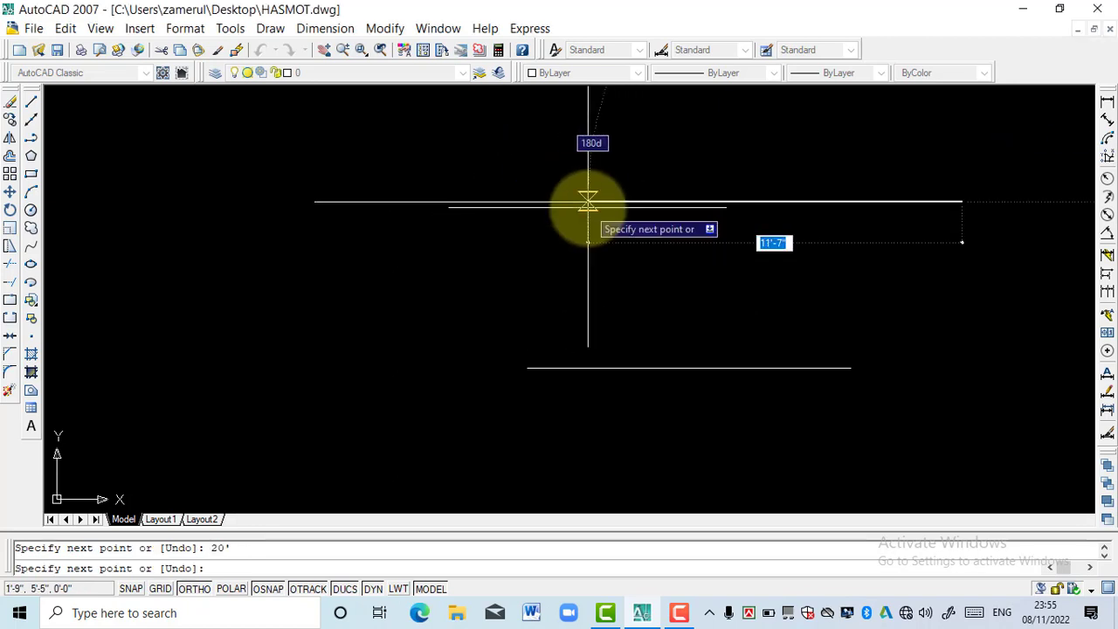
{"action": "key", "text": "Escape"}
{"action": "scroll", "coordinate": [689, 252], "scroll_direction": "down", "scroll_amount": 2}
{"action": "scroll", "coordinate": [662, 257], "scroll_direction": "up", "scroll_amount": 3}
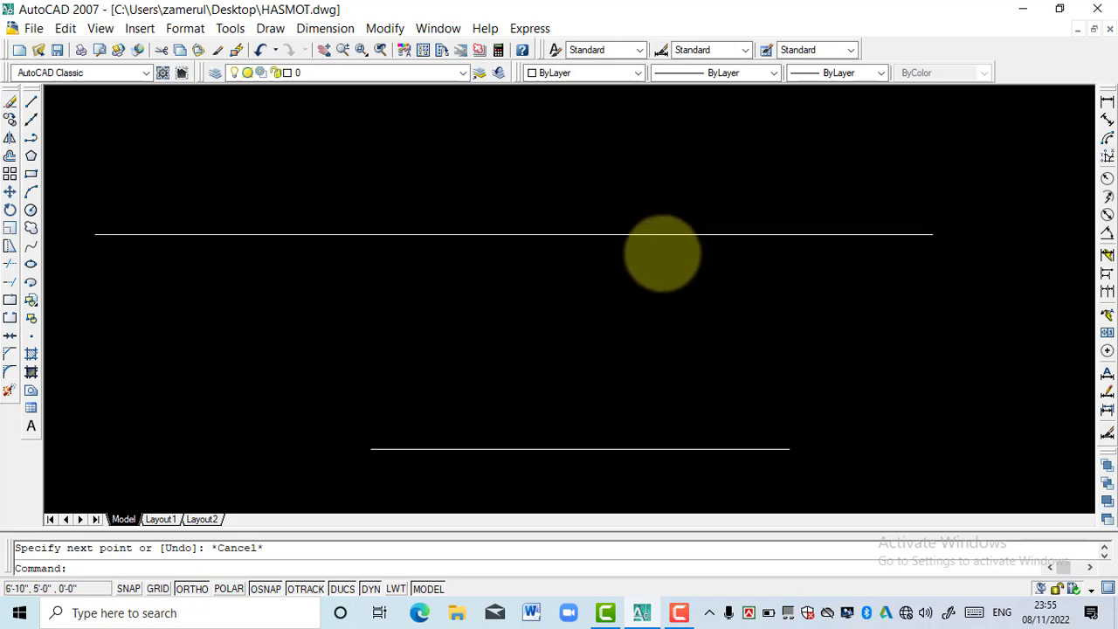
Add a linear dimension to the upper line by selecting the line as the object, placing the dimension just above it.
{"action": "scroll", "coordinate": [662, 253], "scroll_direction": "down", "scroll_amount": 5}
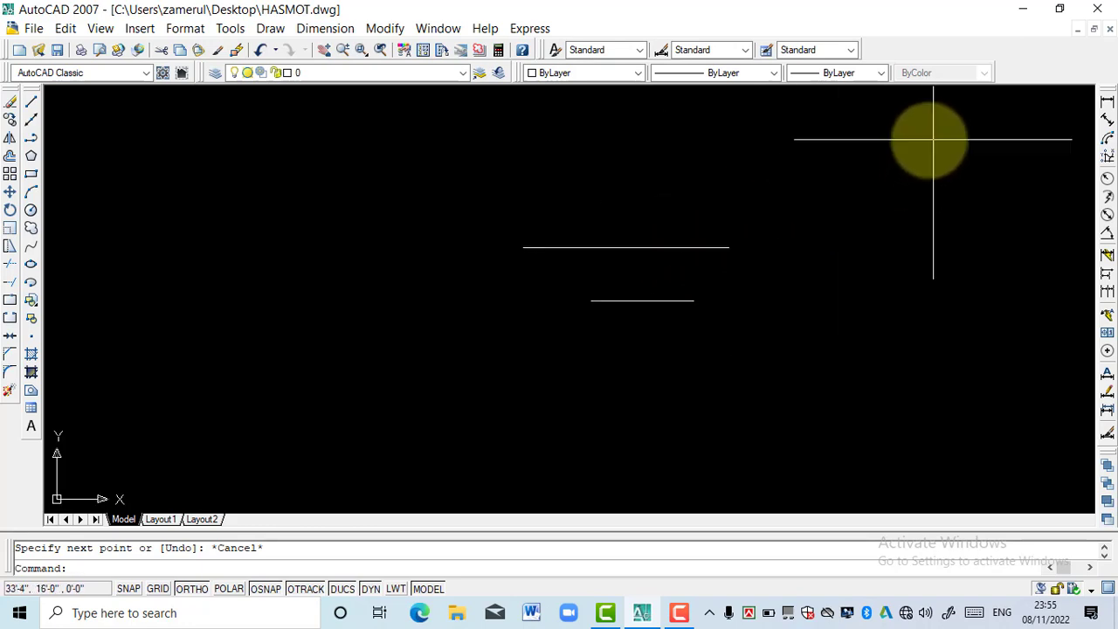
{"action": "left_click", "coordinate": [1108, 101]}
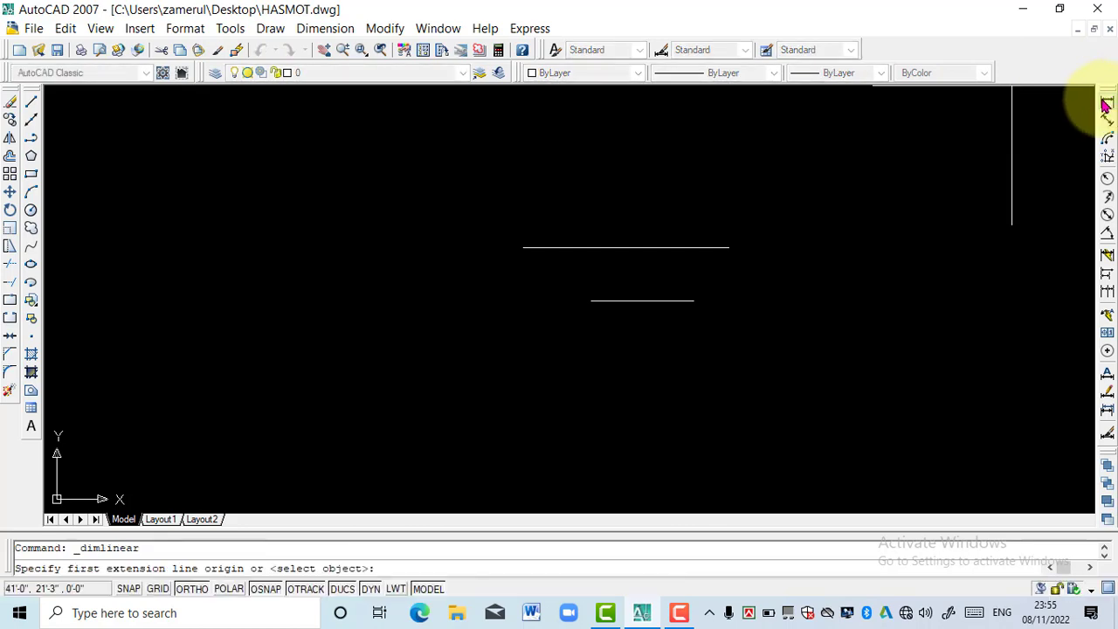
{"action": "key", "text": "Return"}
{"action": "left_click", "coordinate": [624, 244]}
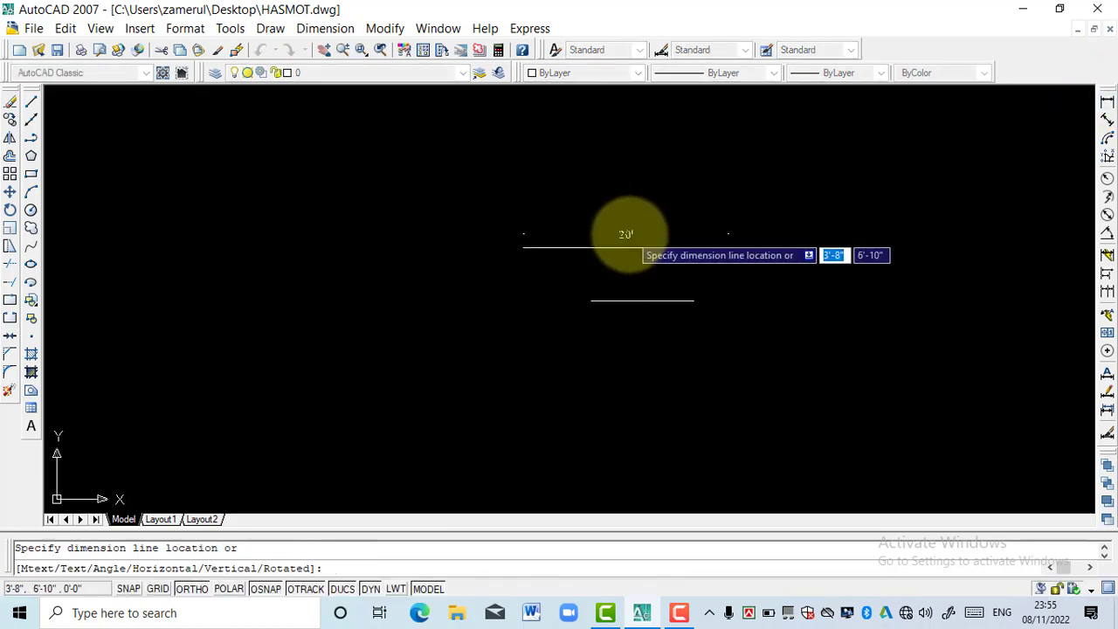
{"action": "left_click", "coordinate": [626, 237]}
{"action": "scroll", "coordinate": [649, 225], "scroll_direction": "up", "scroll_amount": 5}
{"action": "scroll", "coordinate": [648, 226], "scroll_direction": "down", "scroll_amount": 2}
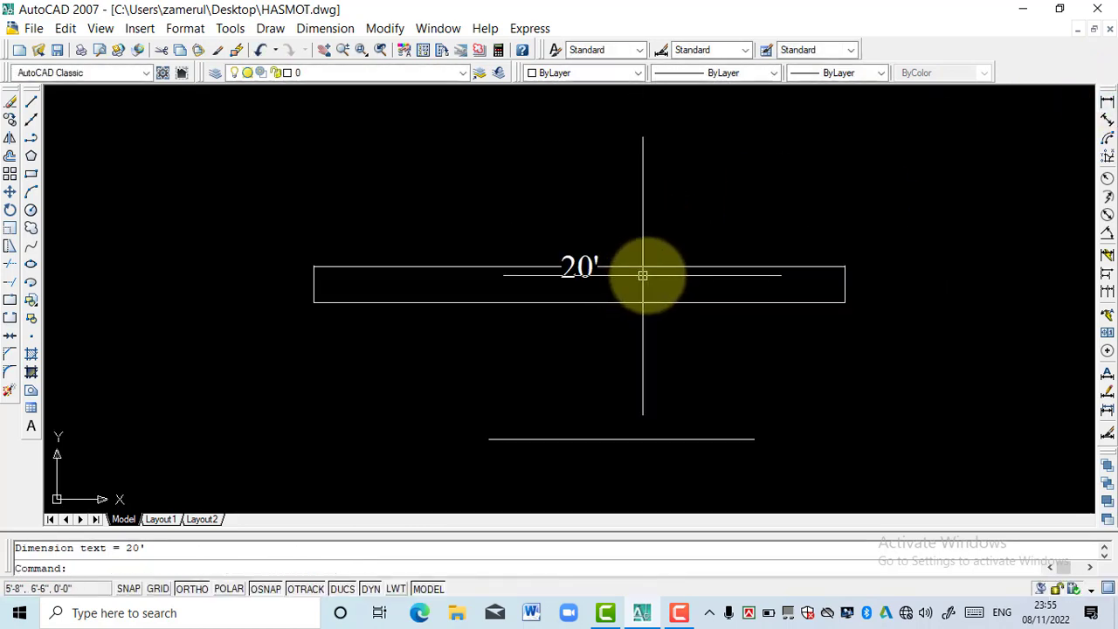
Delete the linear dimension above the upper line.
{"action": "left_click", "coordinate": [867, 276]}
{"action": "left_click", "coordinate": [643, 249]}
{"action": "key", "text": "Delete"}
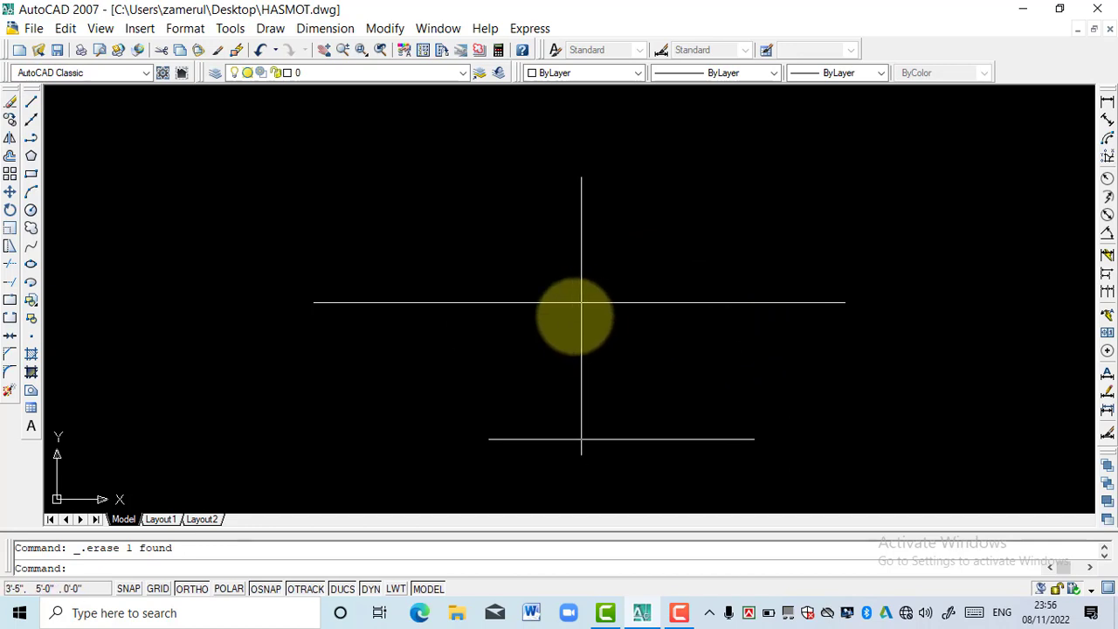
{"action": "scroll", "coordinate": [542, 297], "scroll_direction": "down", "scroll_amount": 2}
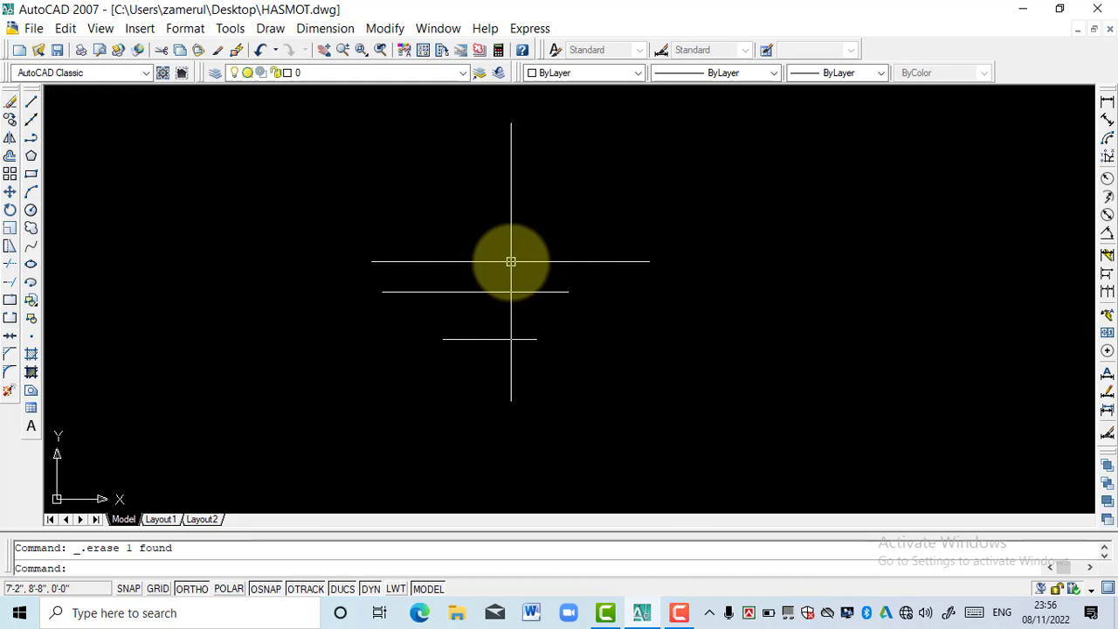
{"action": "scroll", "coordinate": [767, 286], "scroll_direction": "down", "scroll_amount": 4}
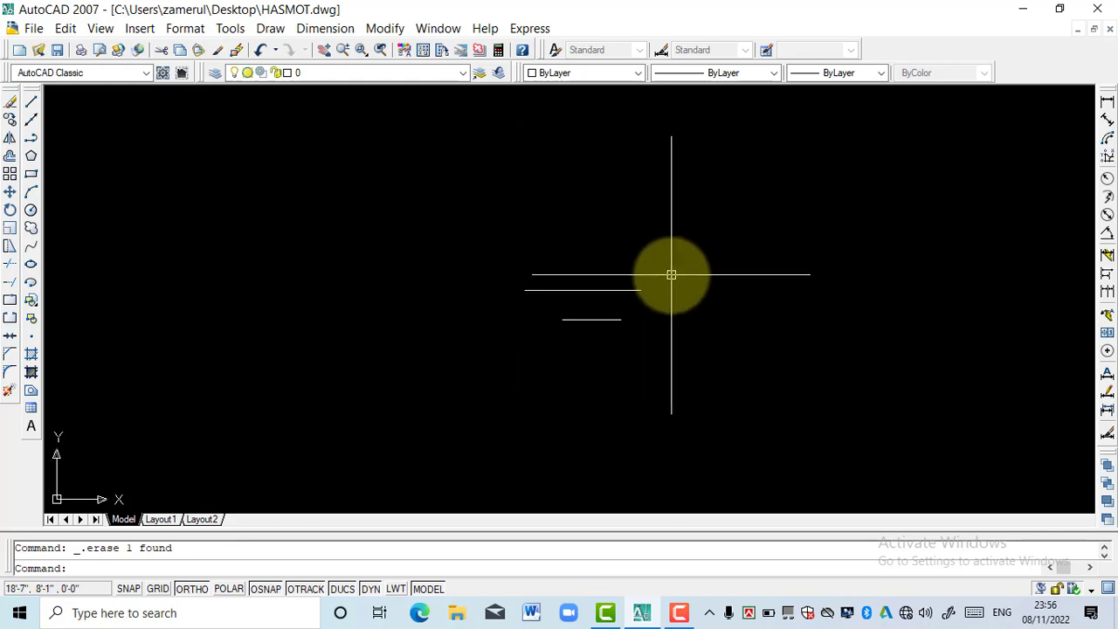
{"action": "scroll", "coordinate": [672, 275], "scroll_direction": "up", "scroll_amount": 3}
{"action": "scroll", "coordinate": [539, 279], "scroll_direction": "up", "scroll_amount": 3}
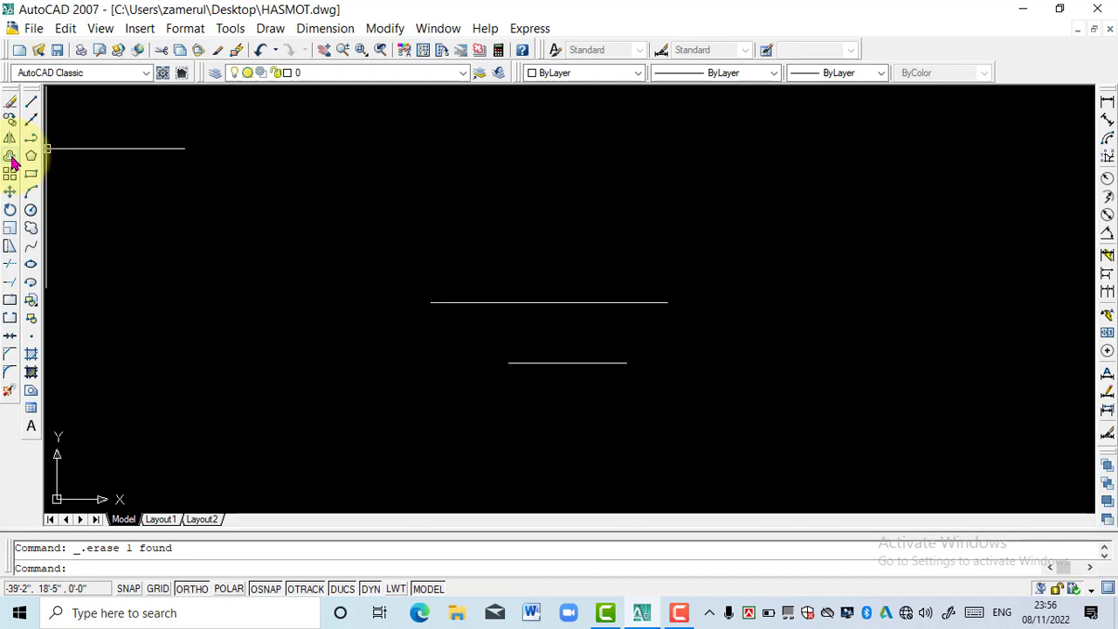
Offset the 20' horizontal line upward by 10" to create a parallel copy above it.
{"action": "left_click", "coordinate": [11, 158]}
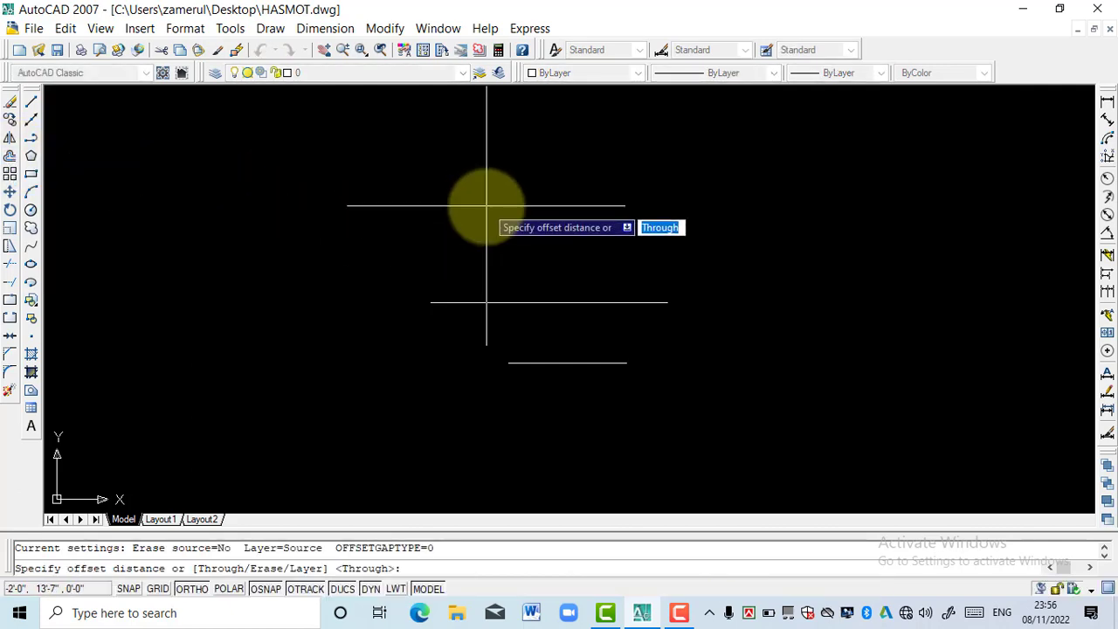
{"action": "type", "text": "10"}
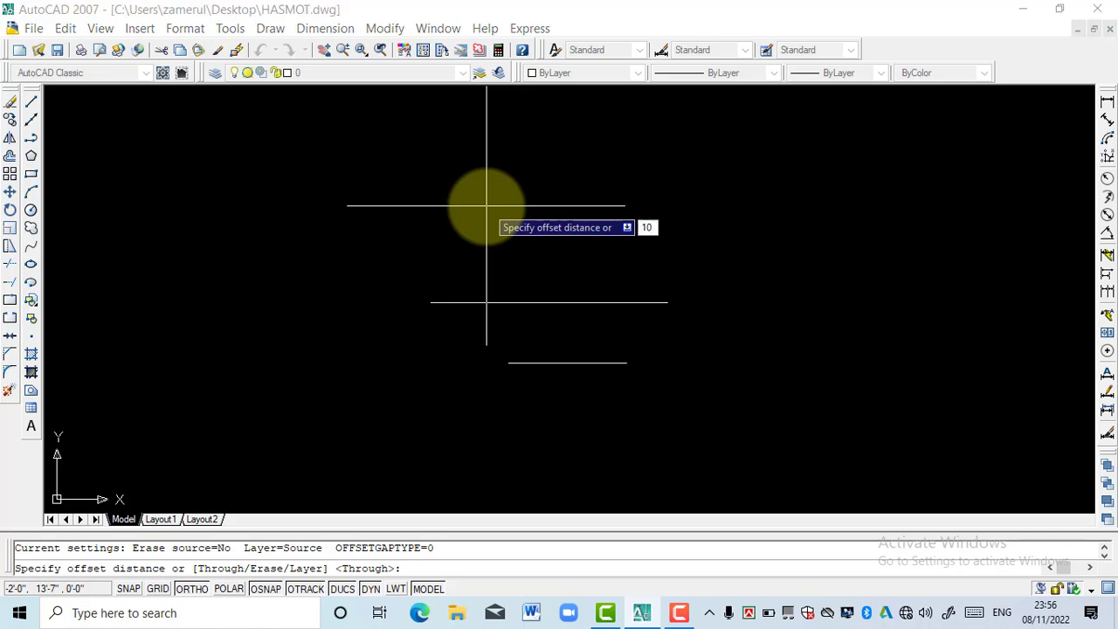
{"action": "key", "text": "Return"}
{"action": "left_click", "coordinate": [534, 302]}
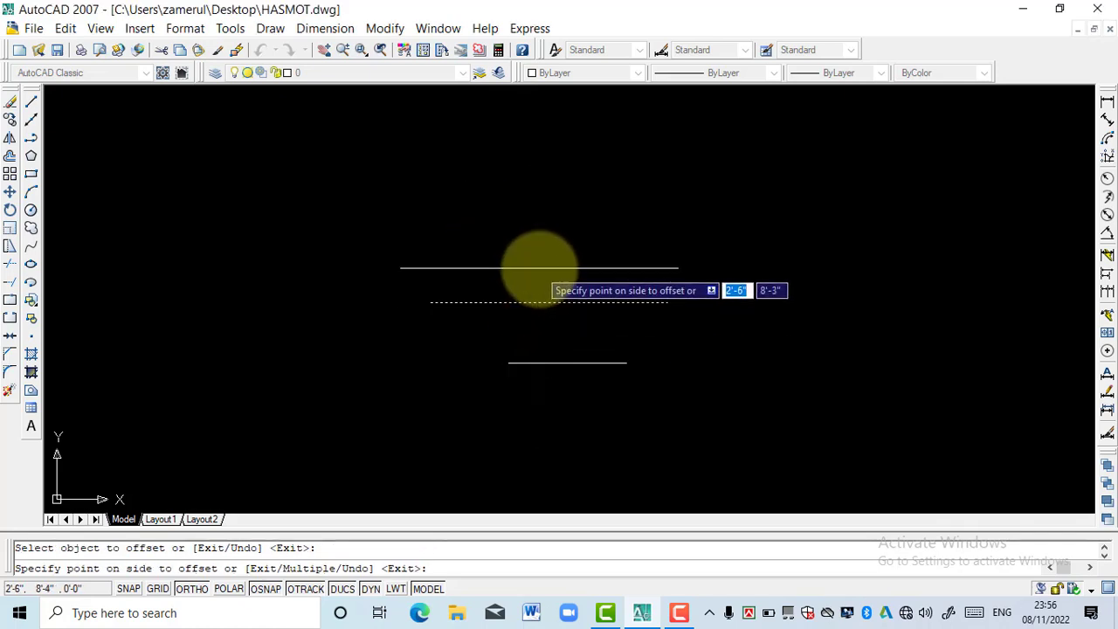
{"action": "left_click", "coordinate": [539, 268]}
{"action": "scroll", "coordinate": [591, 266], "scroll_direction": "up", "scroll_amount": 3}
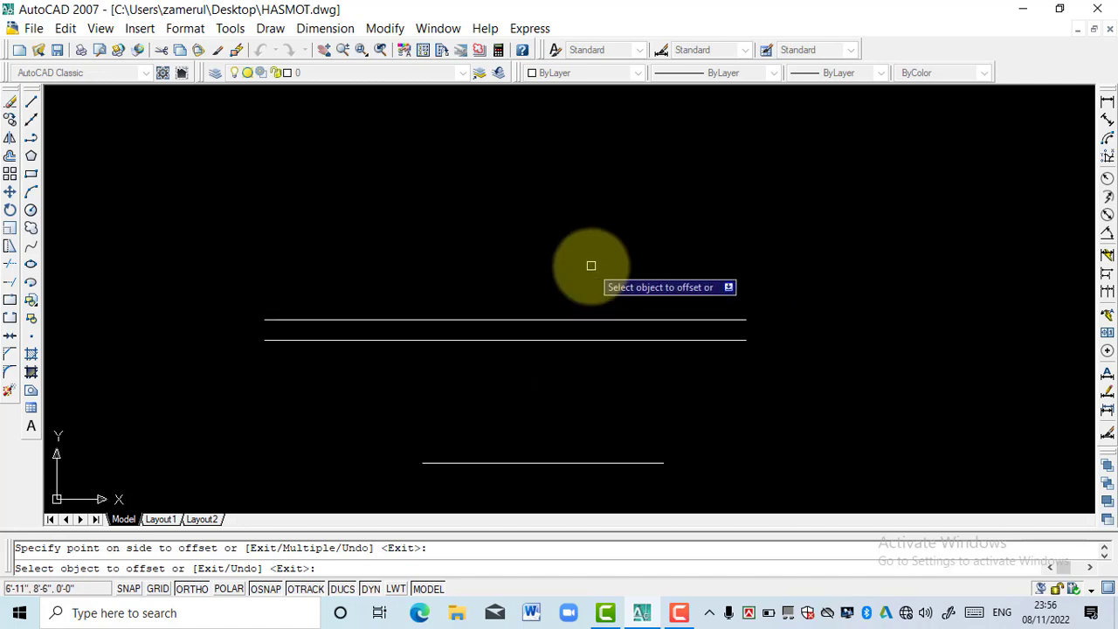
{"action": "key", "text": "Escape"}
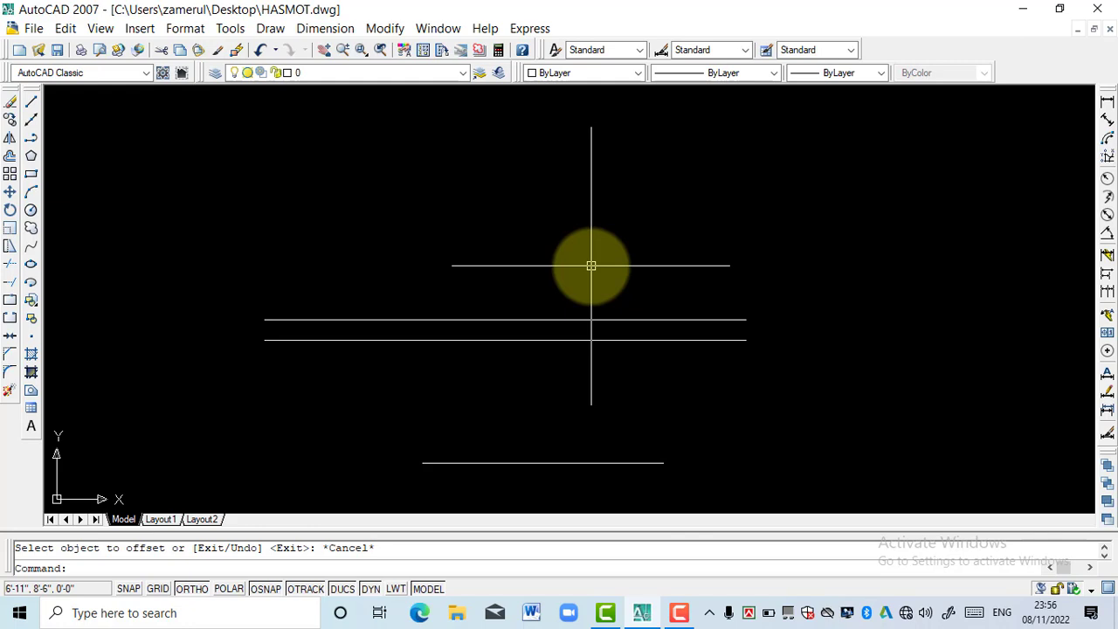
Offset the upper line of the close parallel pair upward by 20".
{"action": "type", "text": "o"}
{"action": "key", "text": "Return"}
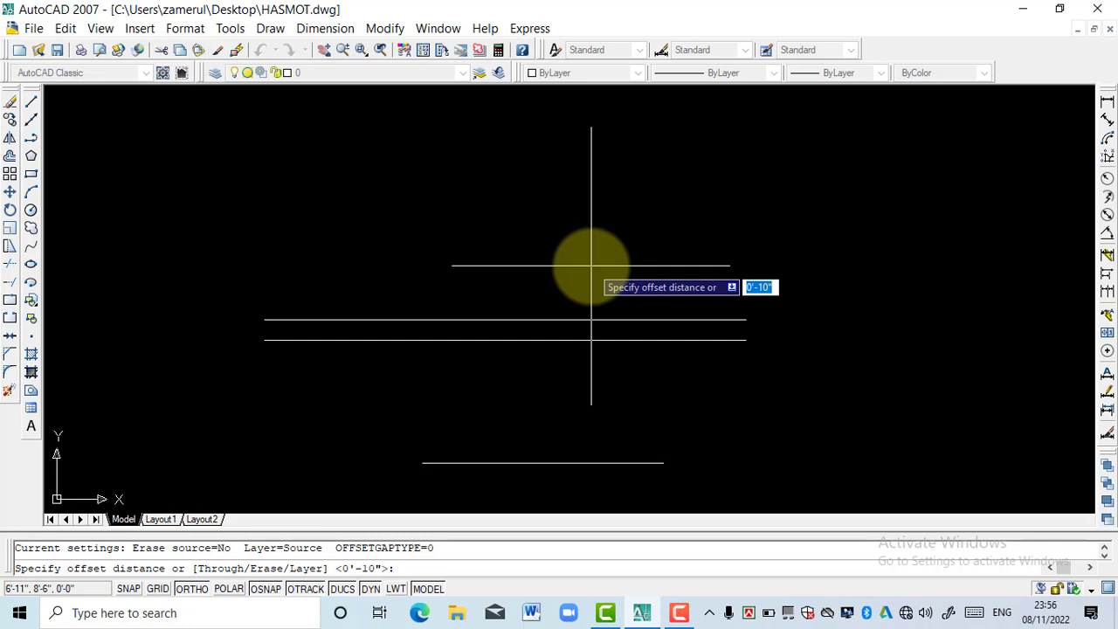
{"action": "type", "text": "2"}
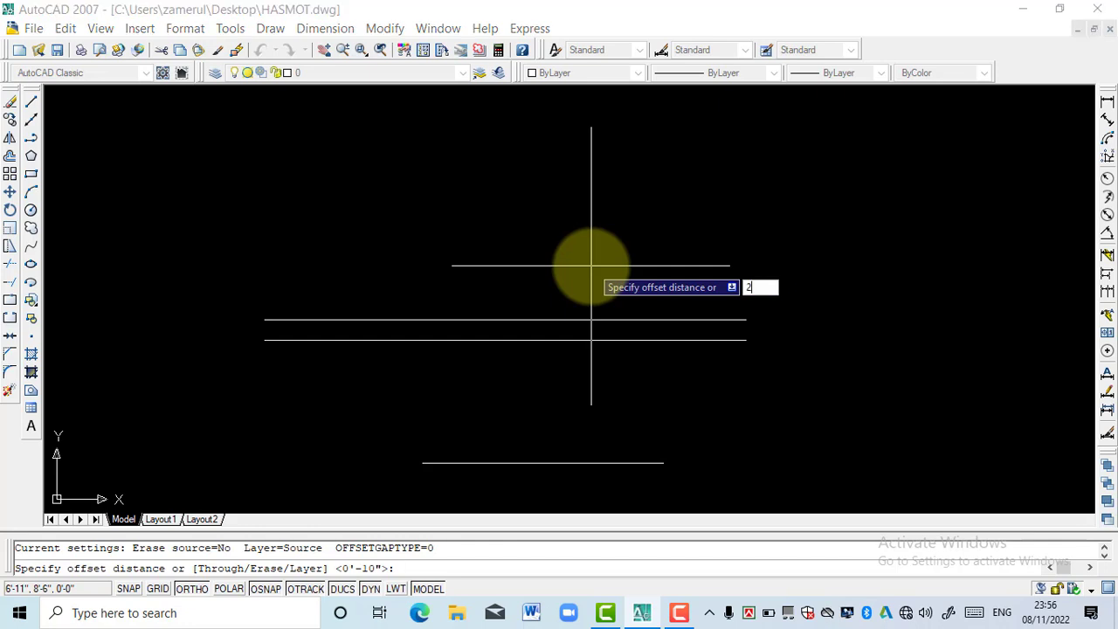
{"action": "type", "text": "0"}
{"action": "key", "text": "Return"}
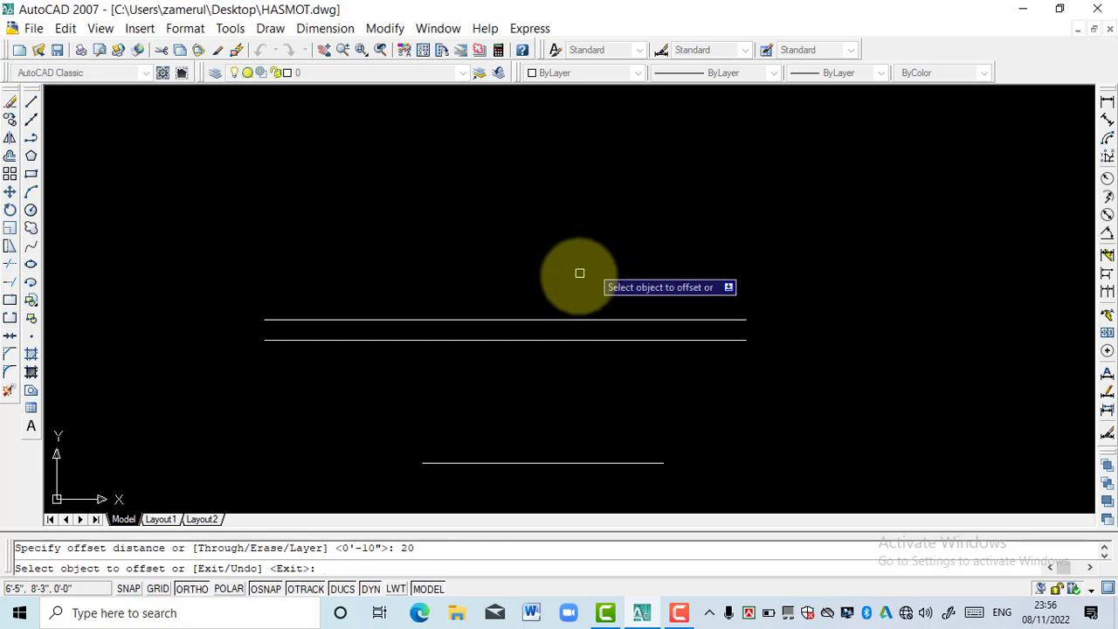
{"action": "left_click", "coordinate": [536, 321]}
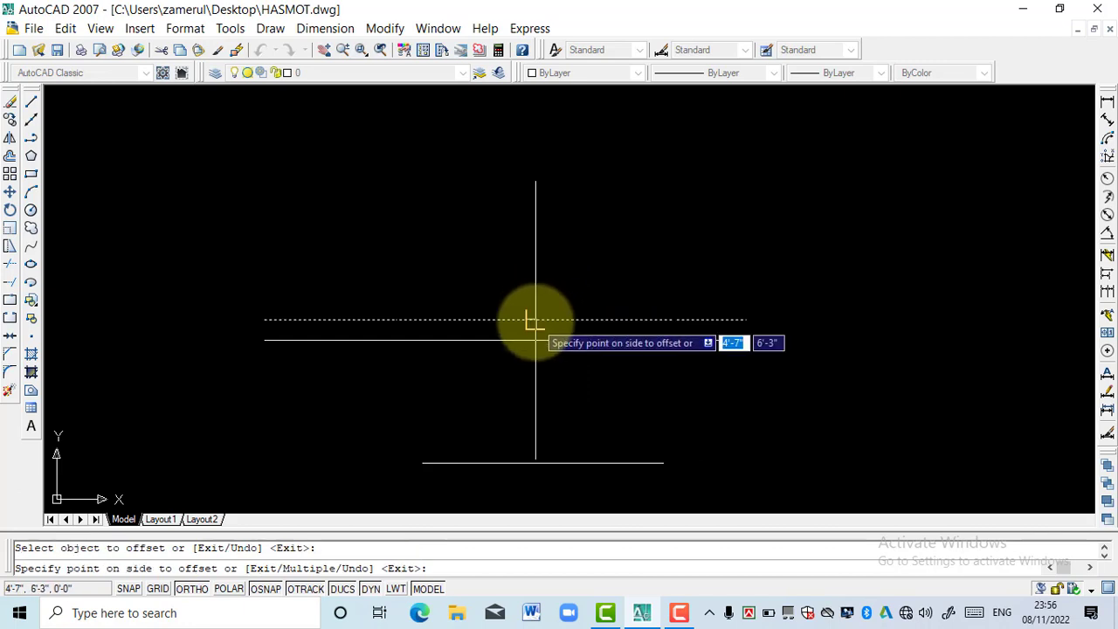
{"action": "left_click", "coordinate": [521, 250]}
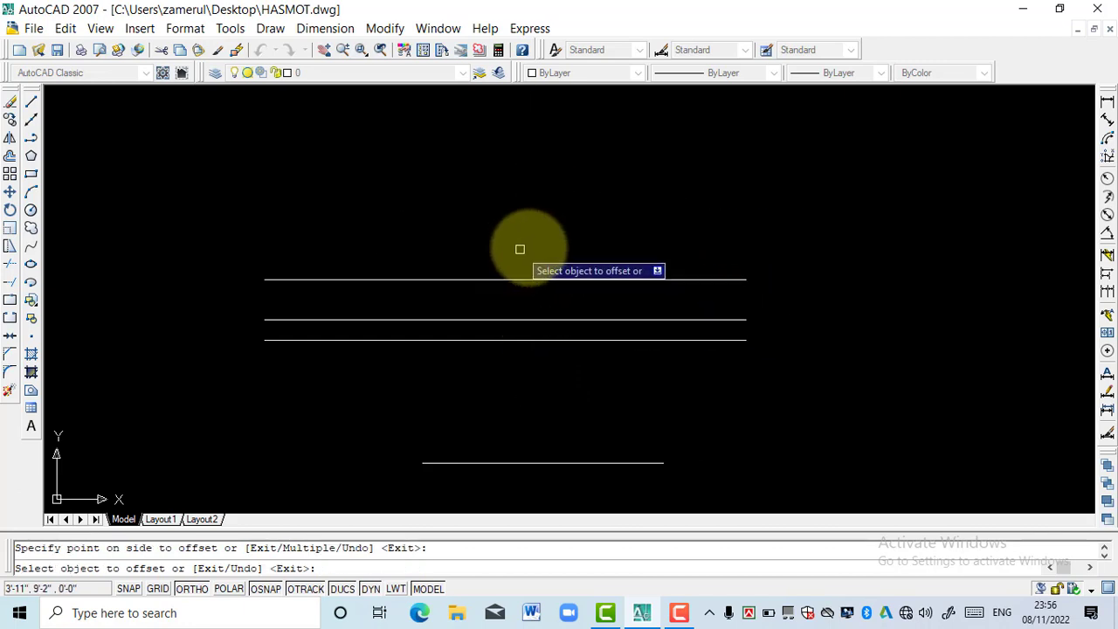
Offset the topmost line upward with the same distance to add a fourth parallel line, ending the Offset command.
{"action": "left_click", "coordinate": [642, 276]}
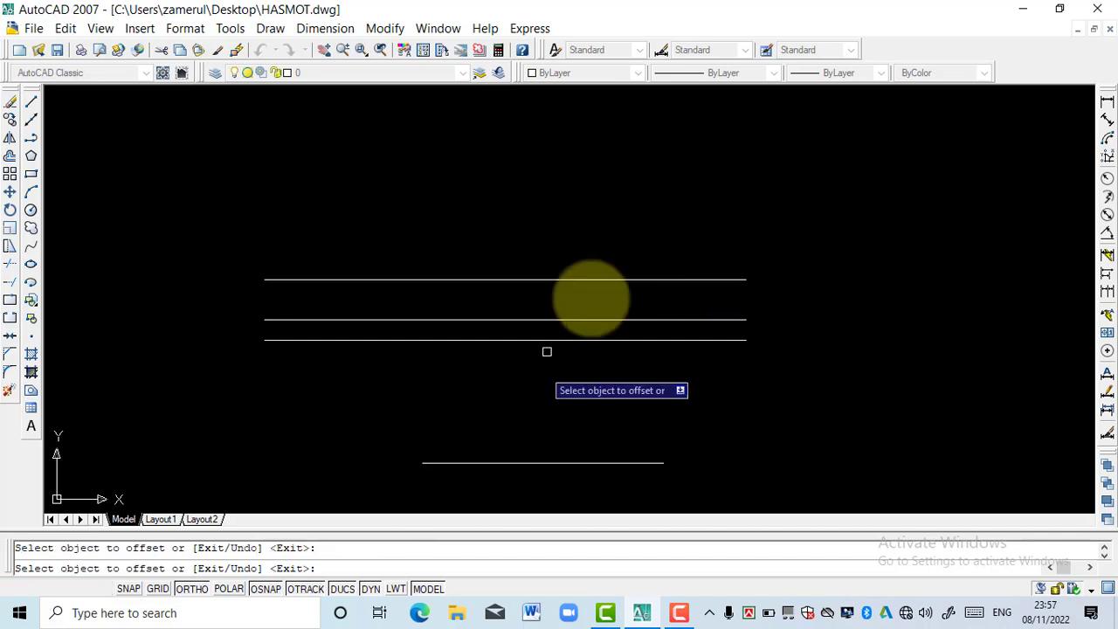
{"action": "left_click", "coordinate": [494, 280]}
{"action": "left_click", "coordinate": [498, 253]}
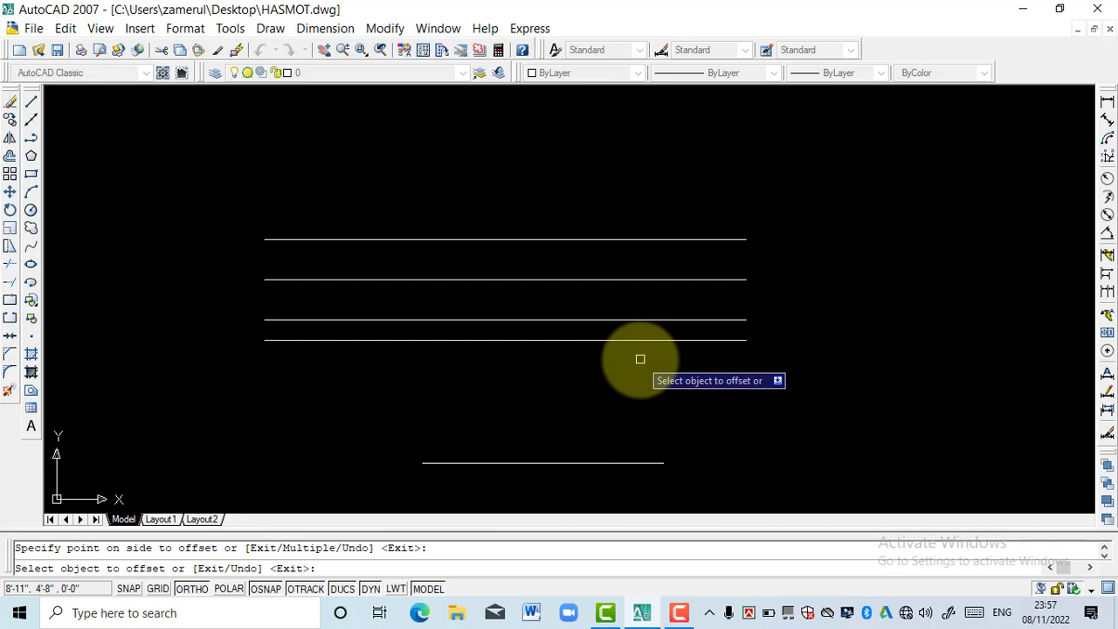
{"action": "key", "text": "Escape"}
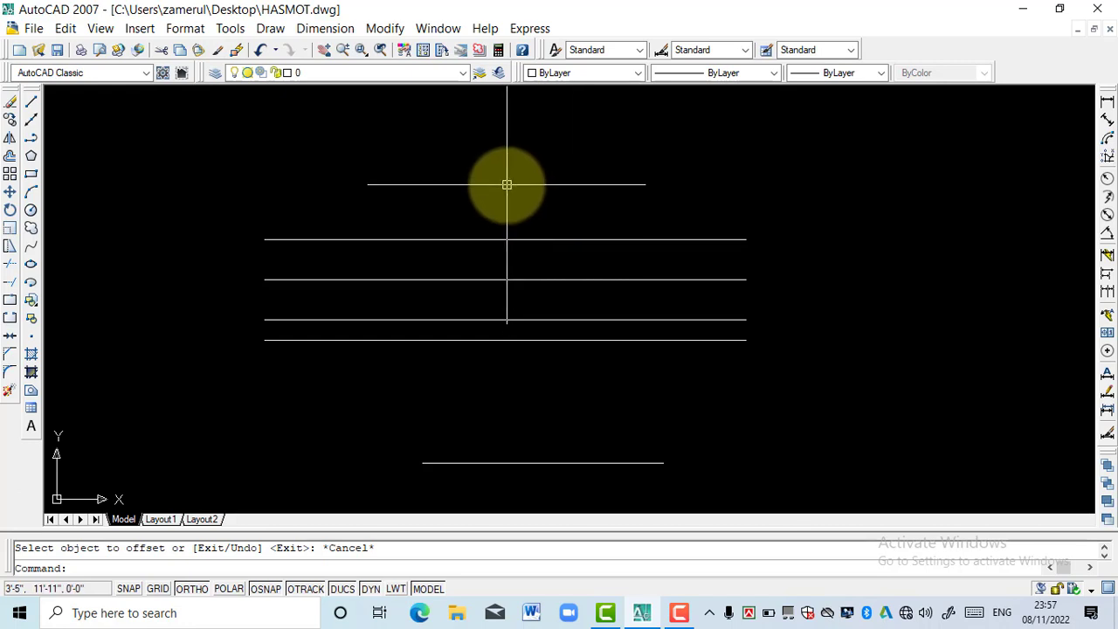
Draw a vertical line crossing all four parallel lines towards their right ends, extending slightly beyond the outer ones.
{"action": "type", "text": "l"}
{"action": "key", "text": "Return"}
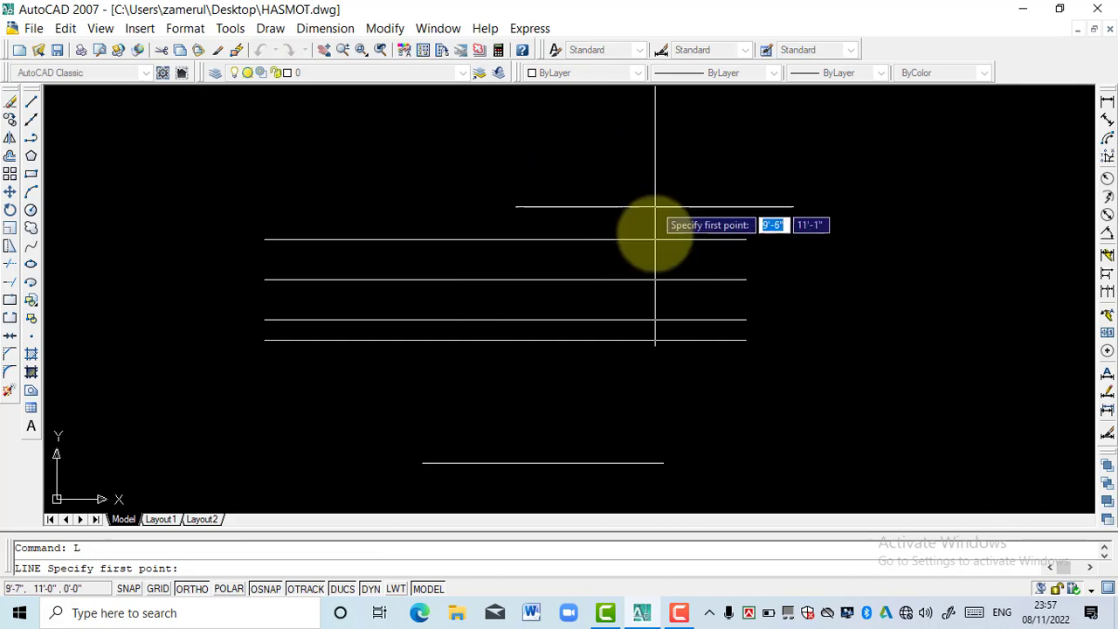
{"action": "left_click", "coordinate": [617, 377]}
{"action": "left_click", "coordinate": [617, 208]}
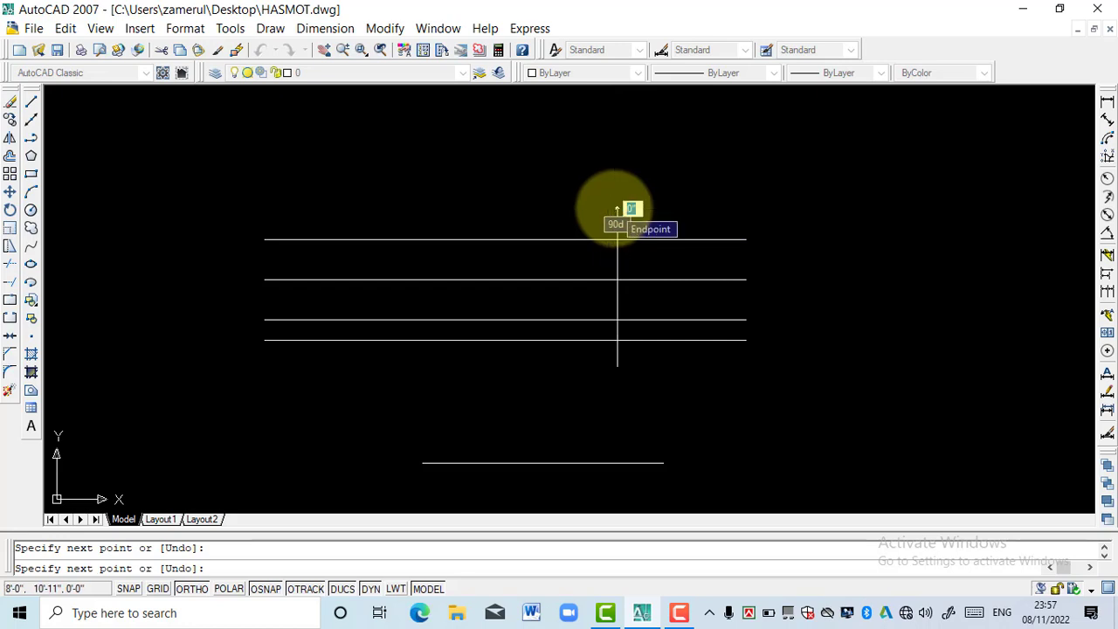
{"action": "key", "text": "Return"}
{"action": "scroll", "coordinate": [660, 270], "scroll_direction": "up", "scroll_amount": 2}
{"action": "scroll", "coordinate": [664, 269], "scroll_direction": "down", "scroll_amount": 4}
{"action": "scroll", "coordinate": [638, 270], "scroll_direction": "up", "scroll_amount": 5}
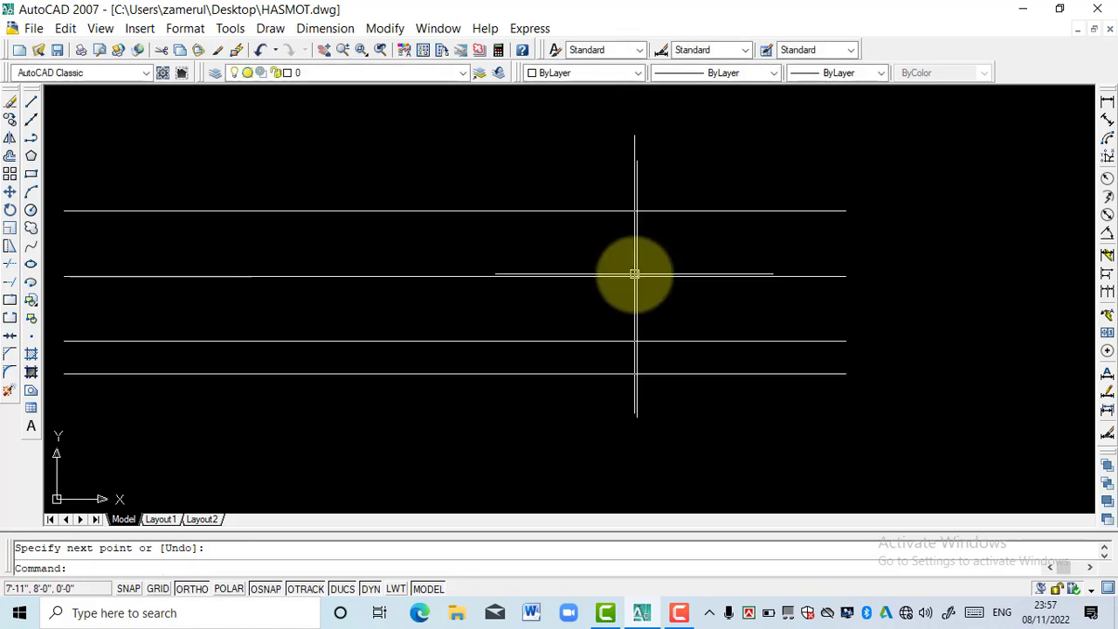
{"action": "scroll", "coordinate": [654, 261], "scroll_direction": "down", "scroll_amount": 4}
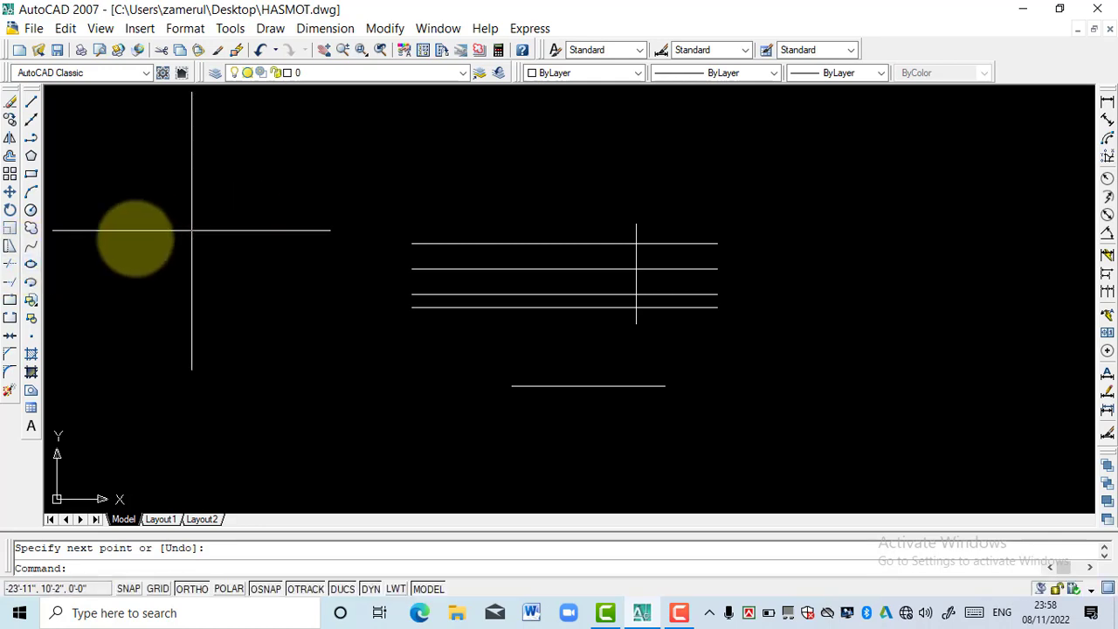
{"action": "left_click", "coordinate": [12, 269]}
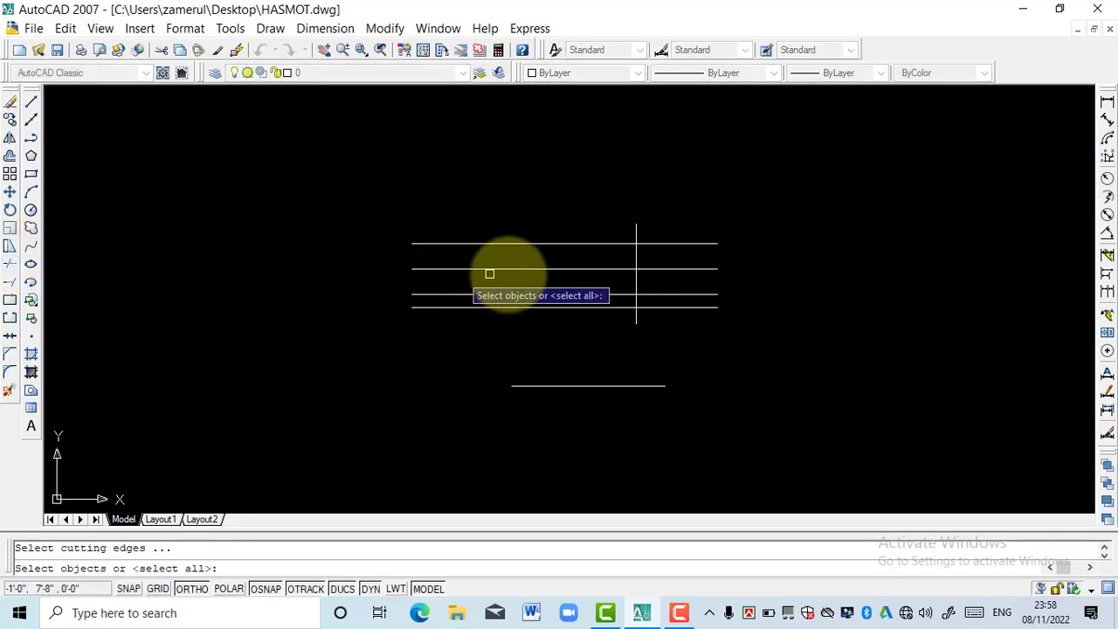
{"action": "left_click", "coordinate": [634, 262]}
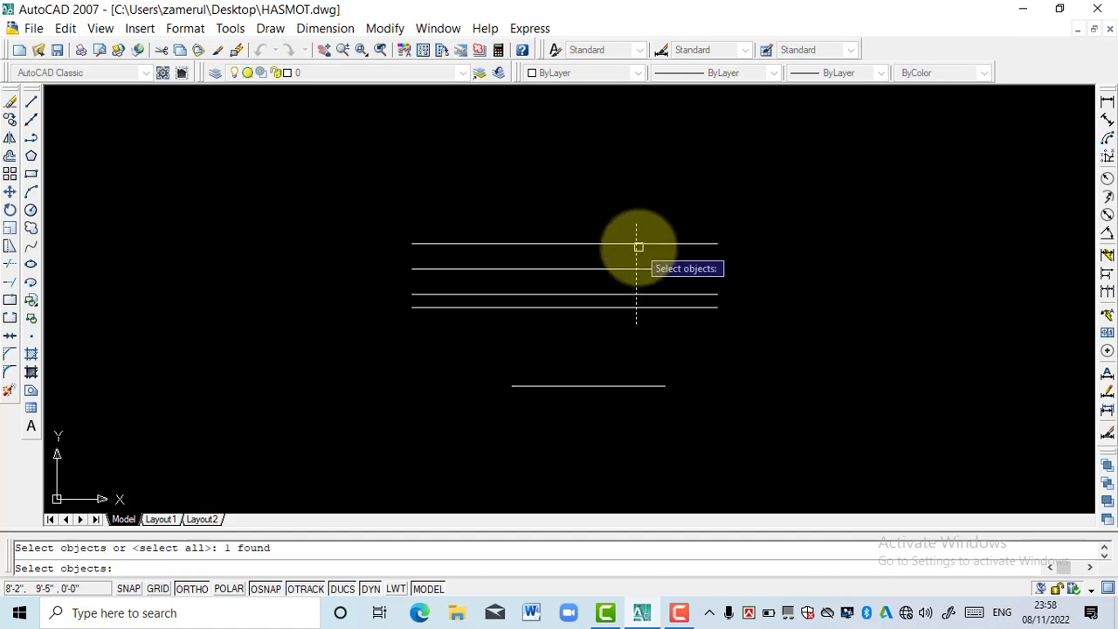
{"action": "left_click", "coordinate": [636, 247]}
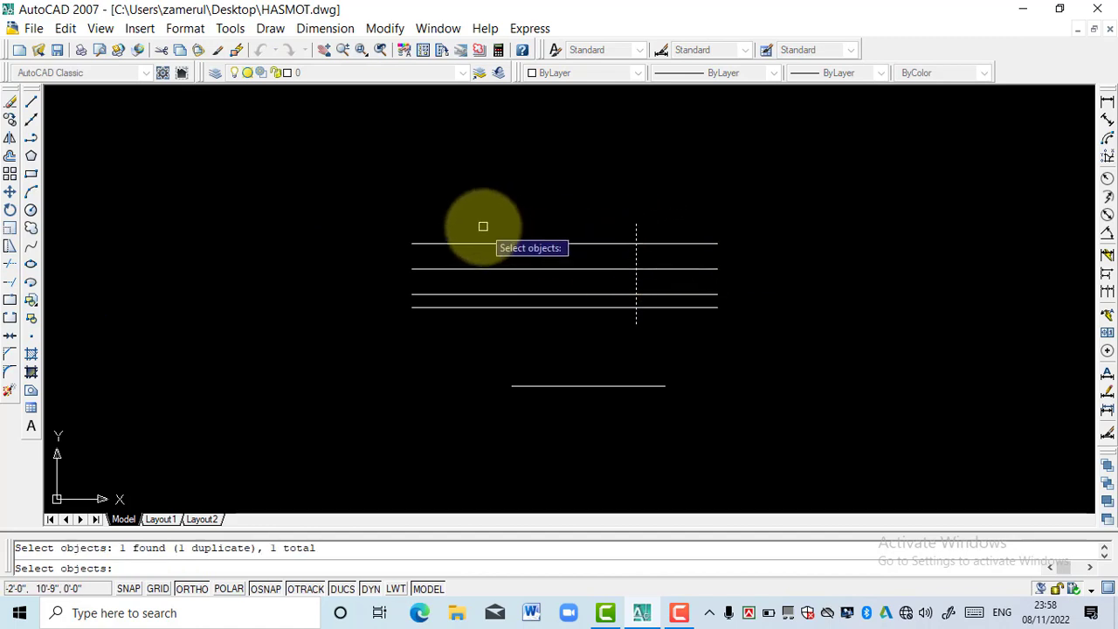
{"action": "key", "text": "Return"}
{"action": "key", "text": "Return"}
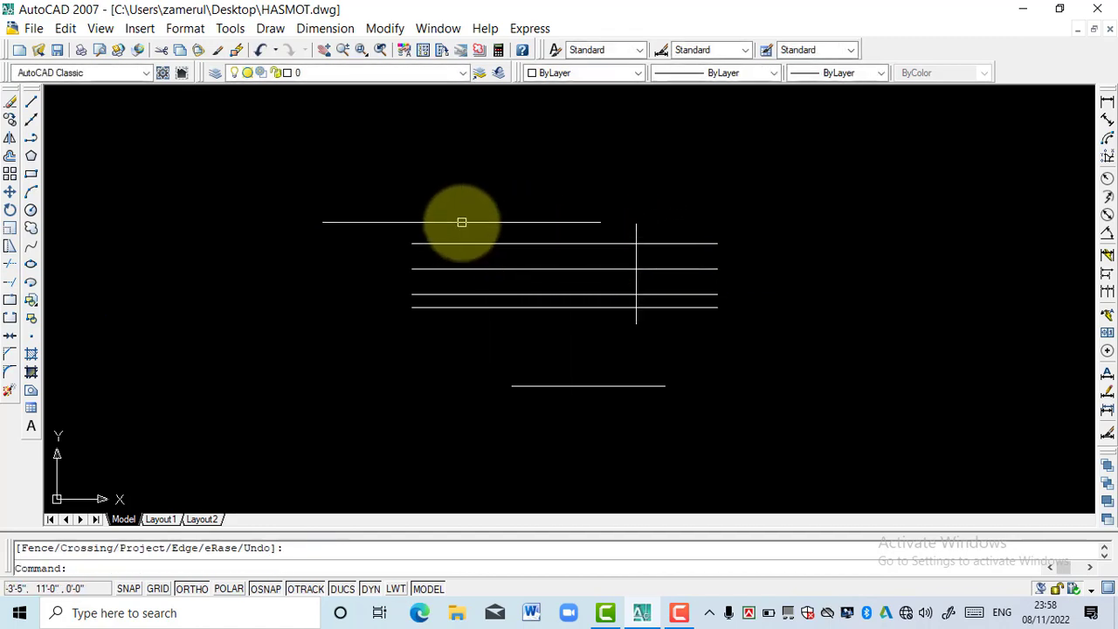
{"action": "left_click", "coordinate": [11, 265]}
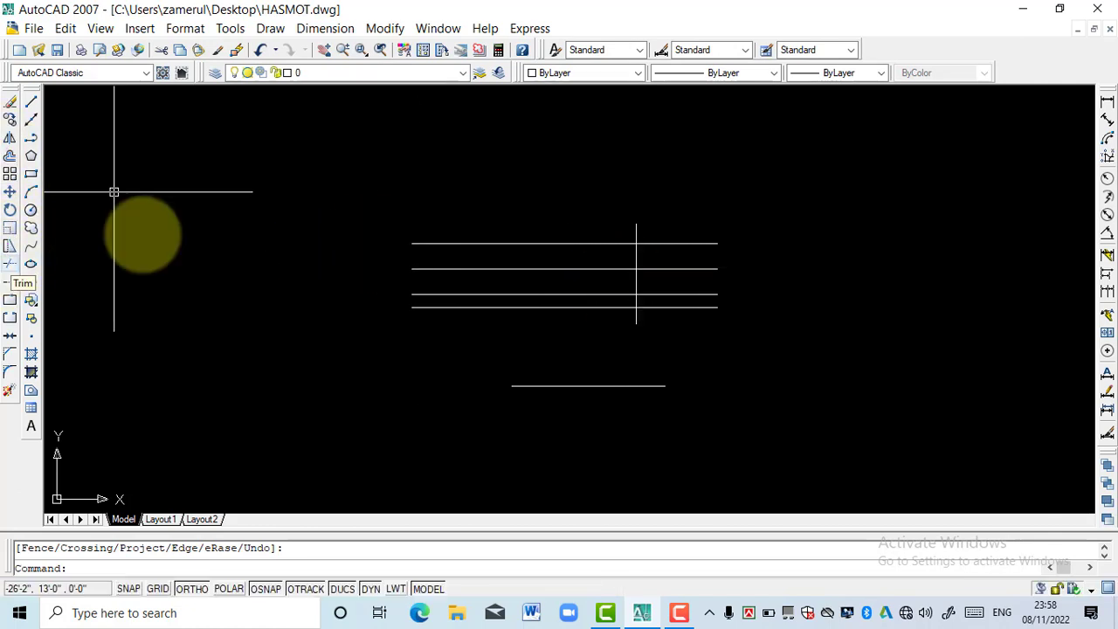
{"action": "left_click", "coordinate": [636, 253]}
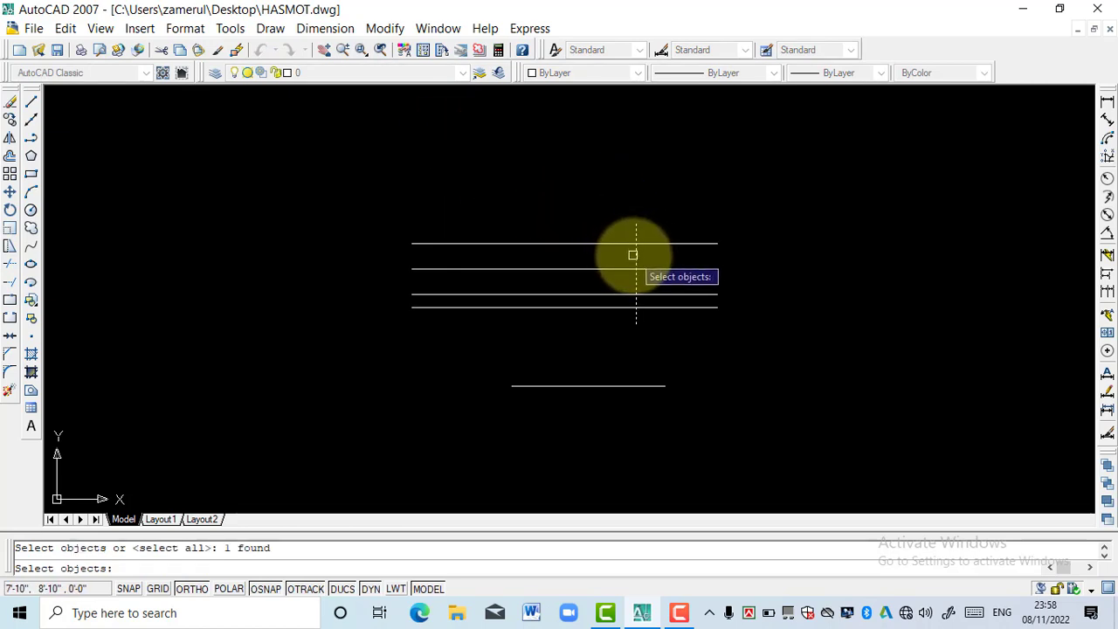
{"action": "left_click", "coordinate": [636, 254]}
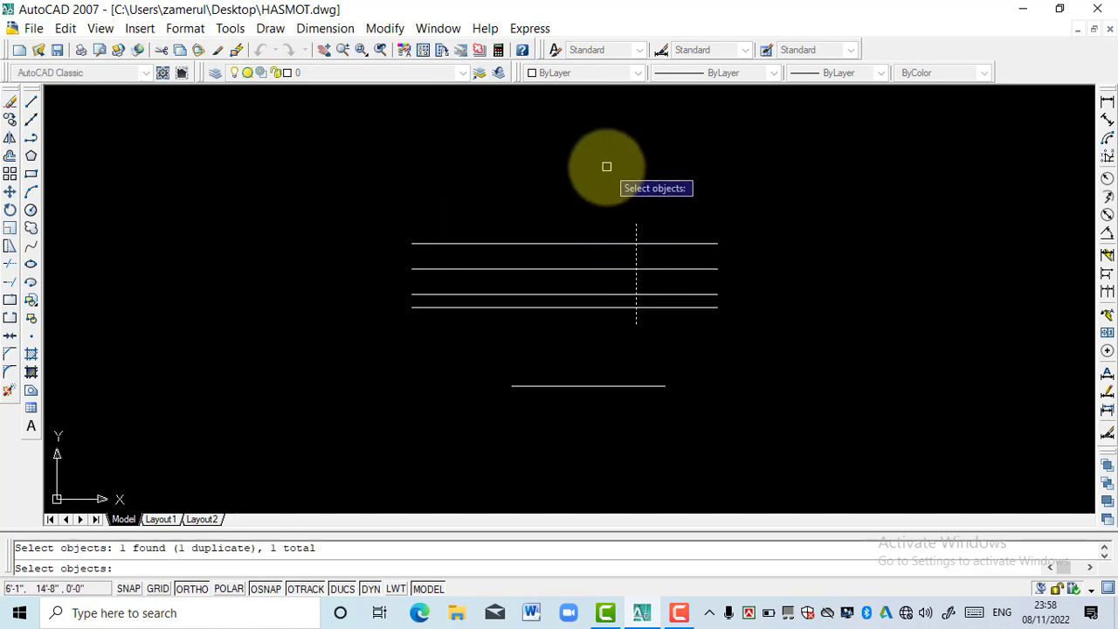
{"action": "key", "text": "Escape"}
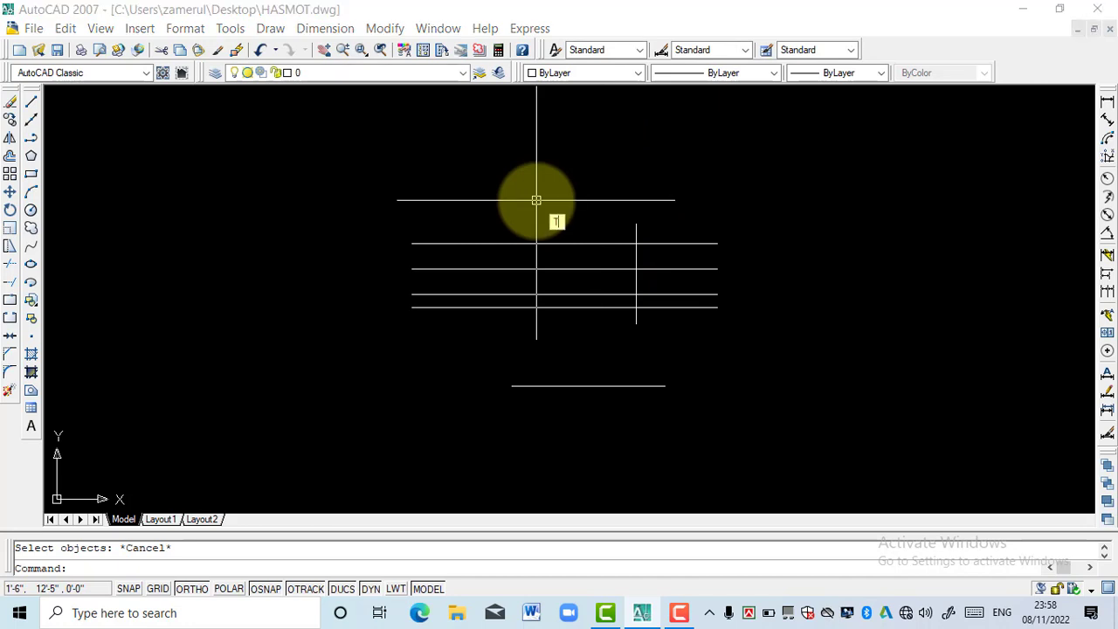
Trim away the vertical line's segment between the second and third horizontal lines from the top, using all objects as cutting edges.
{"action": "type", "text": "TR"}
{"action": "key", "text": "Return"}
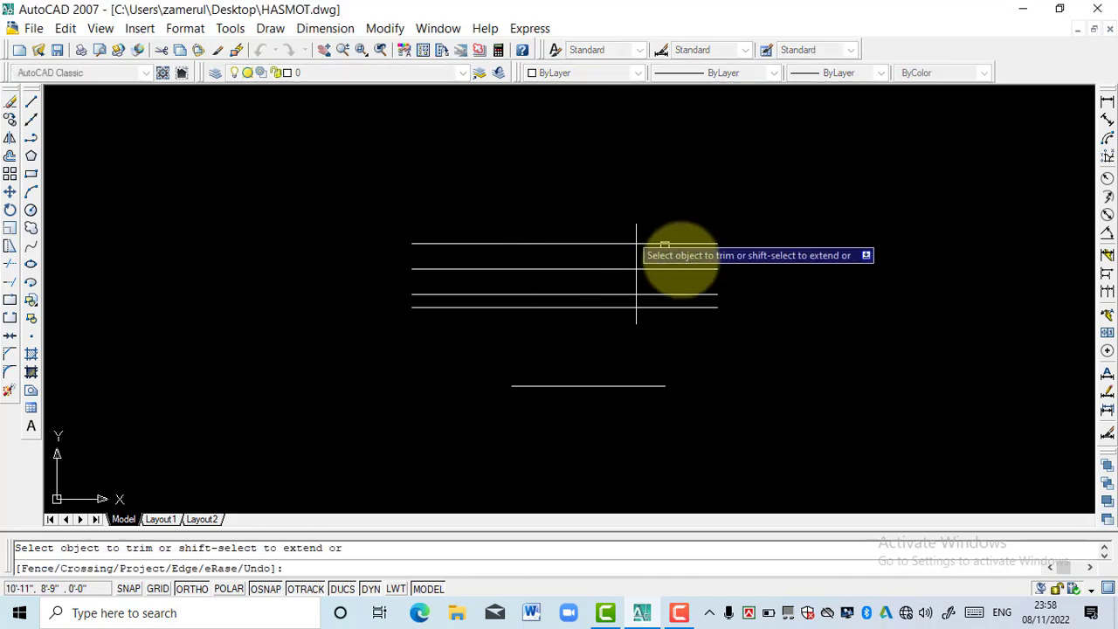
{"action": "scroll", "coordinate": [632, 279], "scroll_direction": "up", "scroll_amount": 3}
{"action": "left_click", "coordinate": [638, 282]}
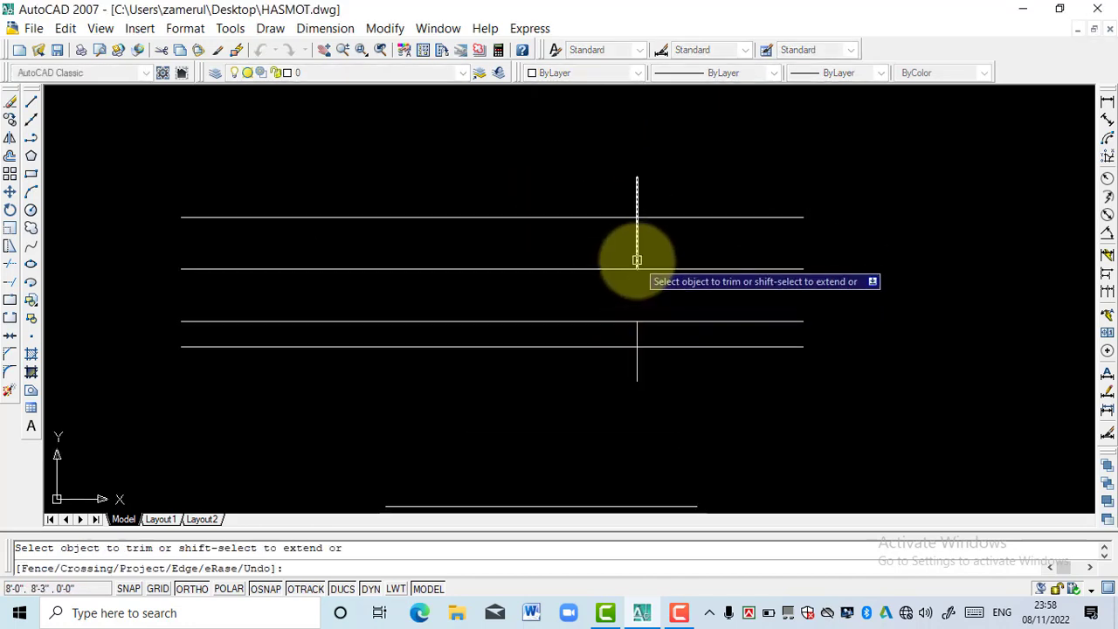
{"action": "key", "text": "Escape"}
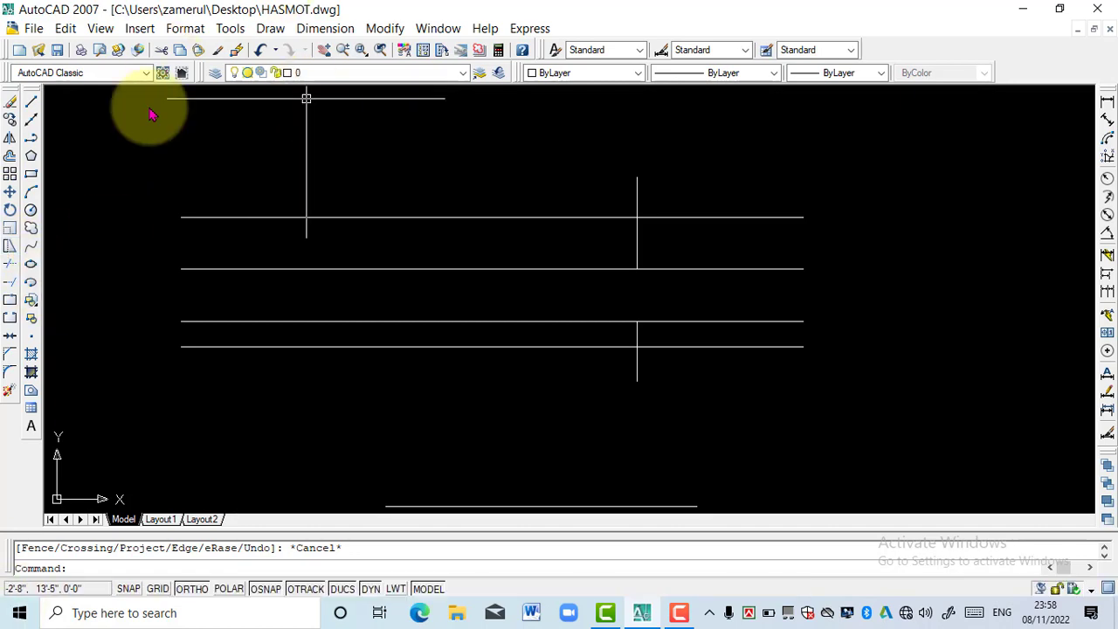
{"action": "left_click", "coordinate": [10, 263]}
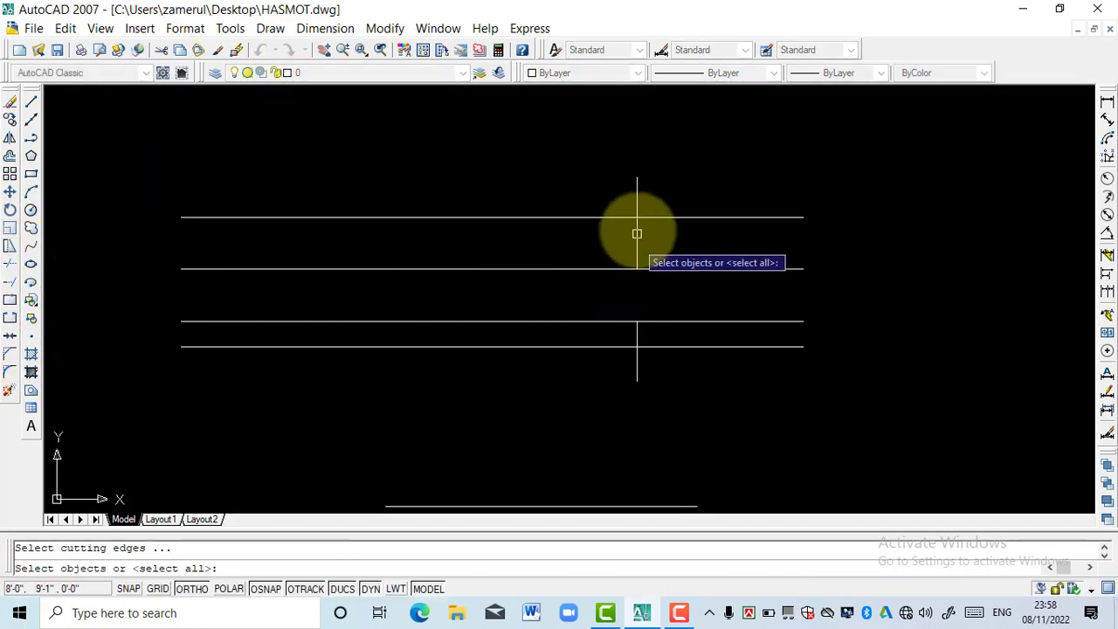
{"action": "left_click", "coordinate": [639, 330]}
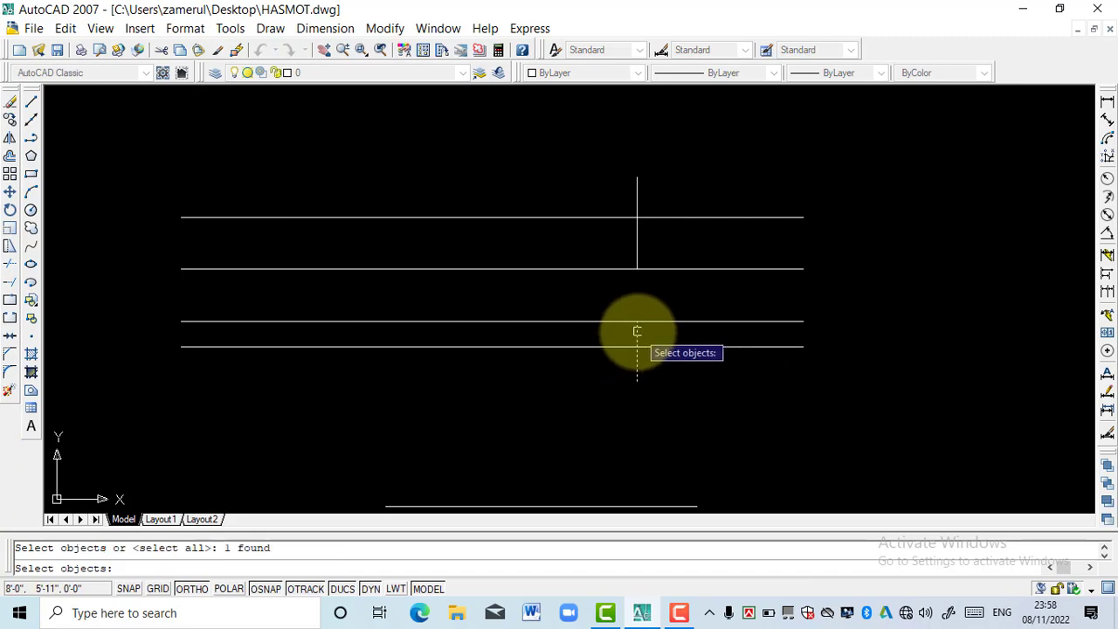
{"action": "left_click", "coordinate": [638, 233]}
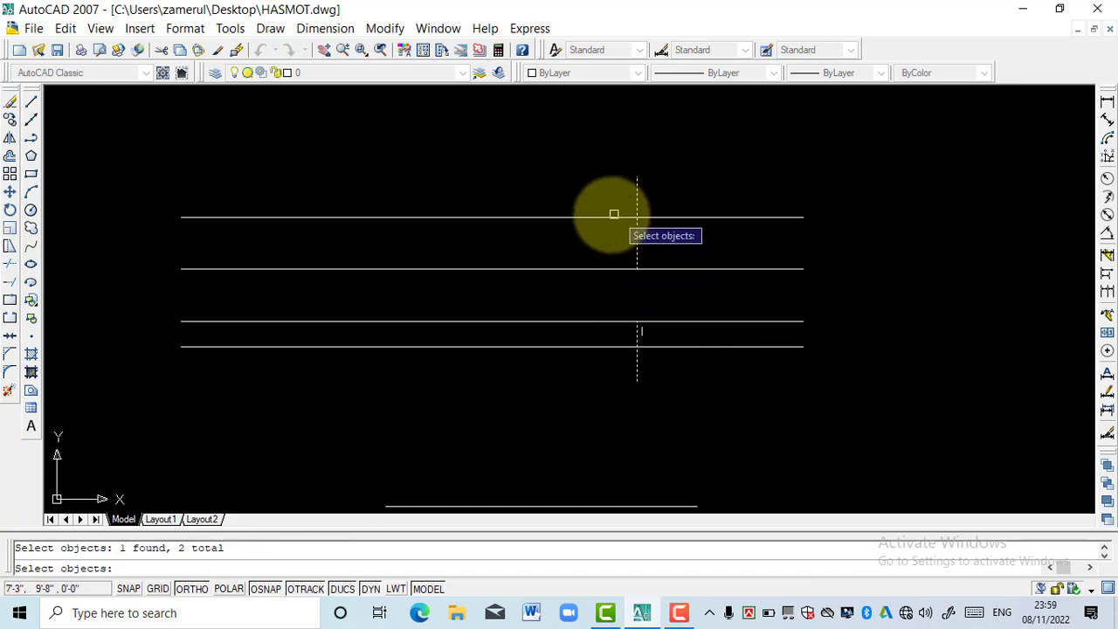
{"action": "key", "text": "Escape"}
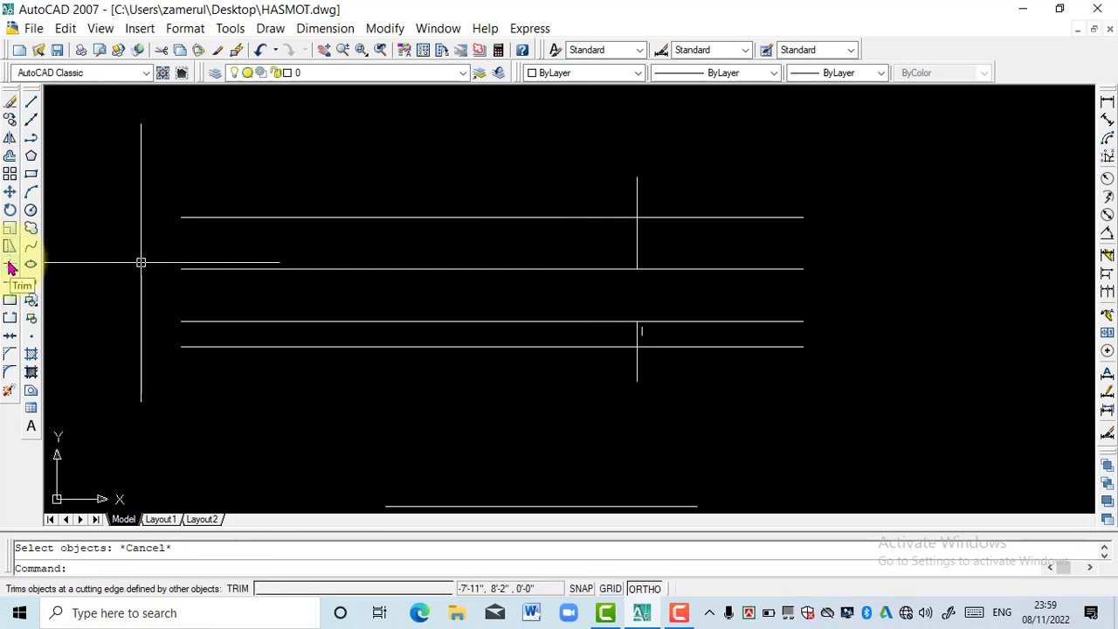
{"action": "left_click", "coordinate": [10, 267]}
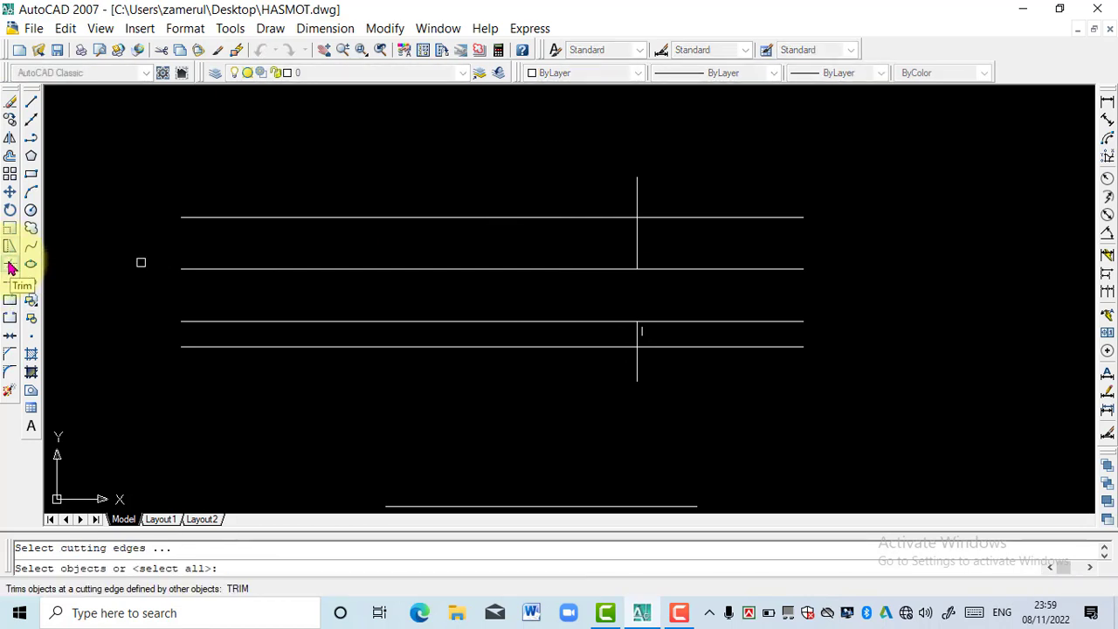
{"action": "left_click", "coordinate": [633, 237]}
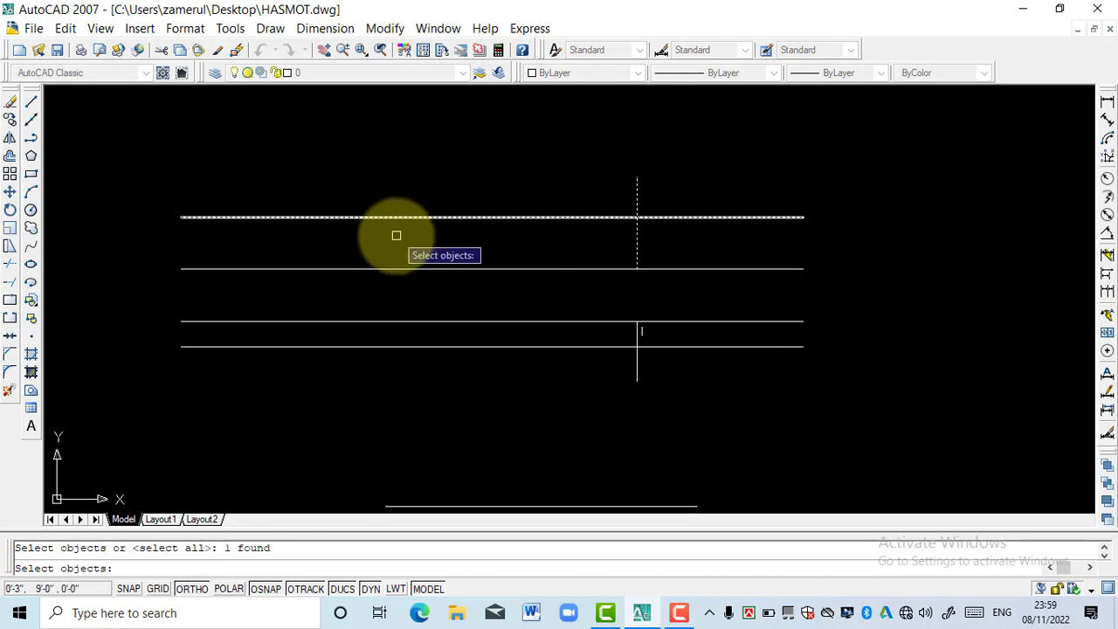
{"action": "key", "text": "Escape"}
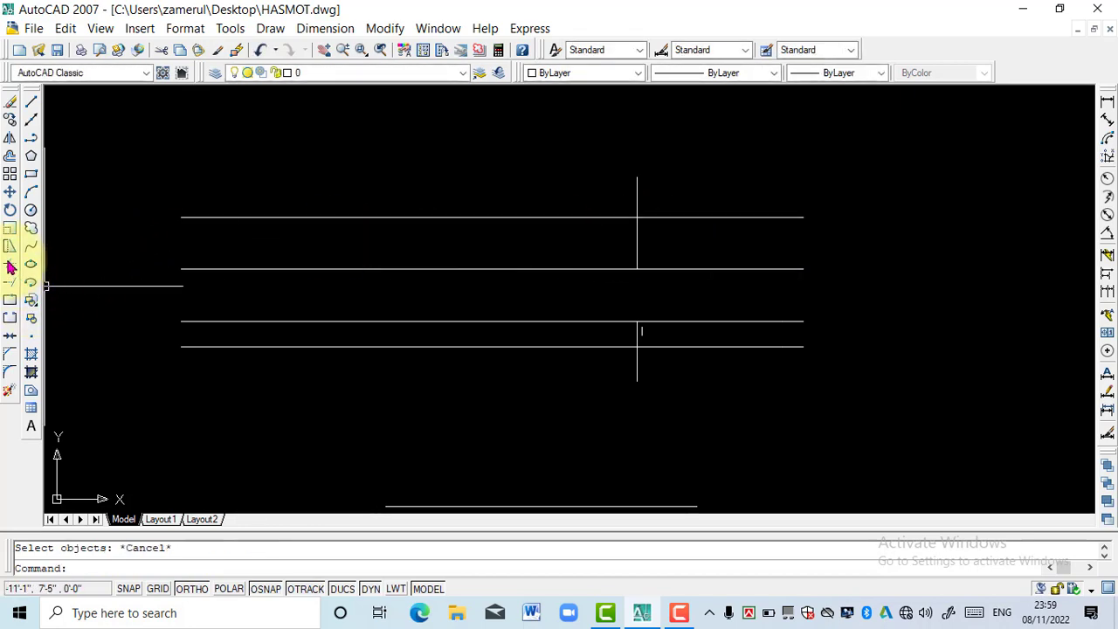
{"action": "left_click", "coordinate": [9, 267]}
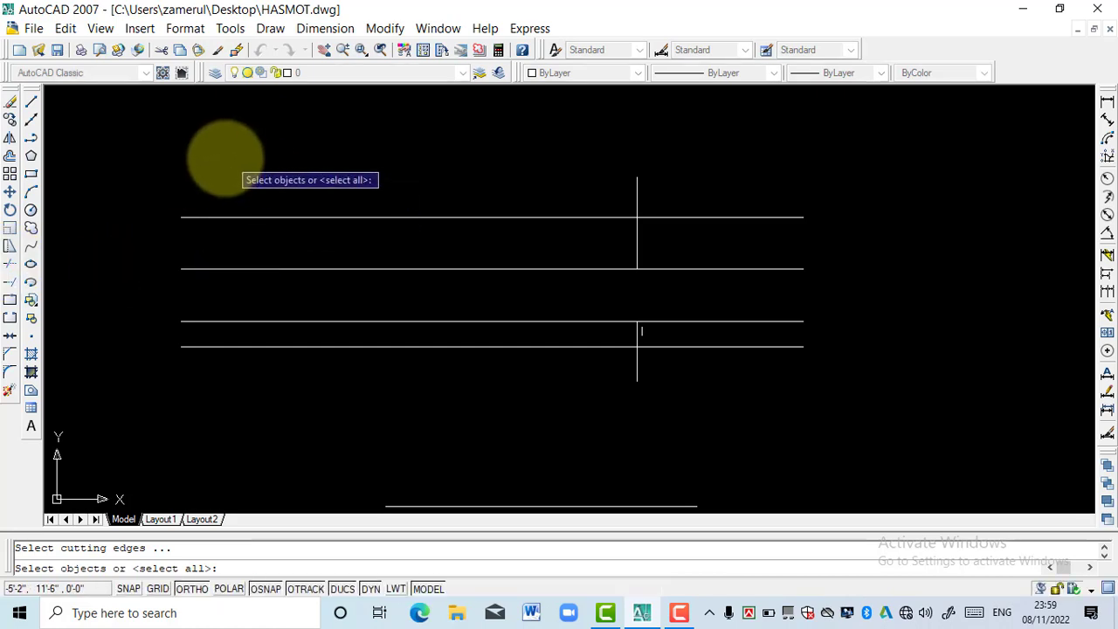
{"action": "key", "text": "Return"}
{"action": "key", "text": "Return"}
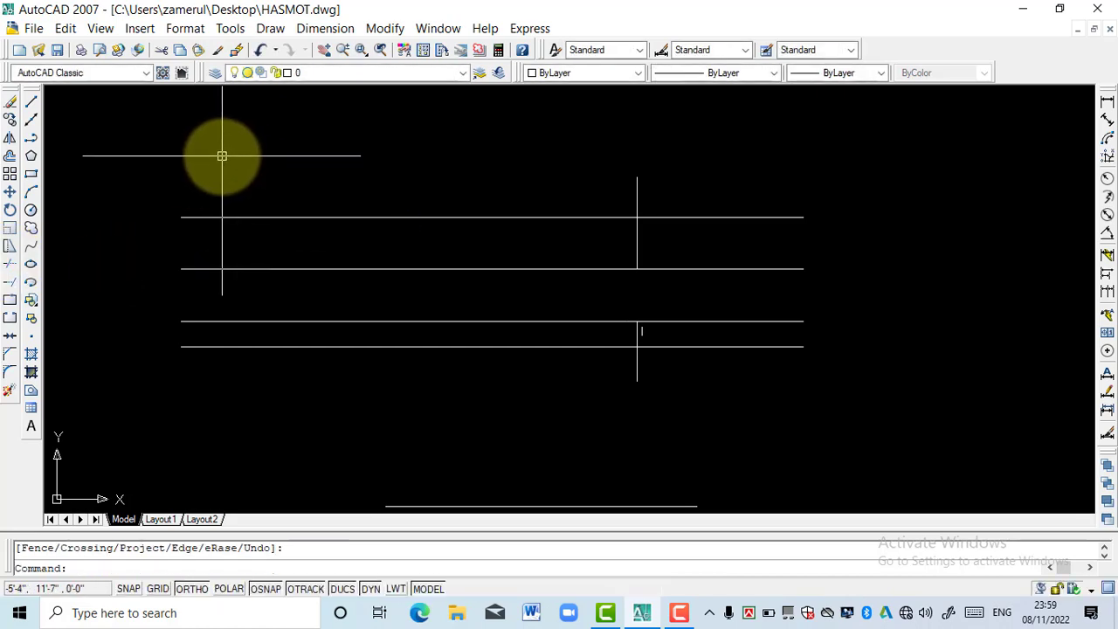
{"action": "key", "text": "Escape"}
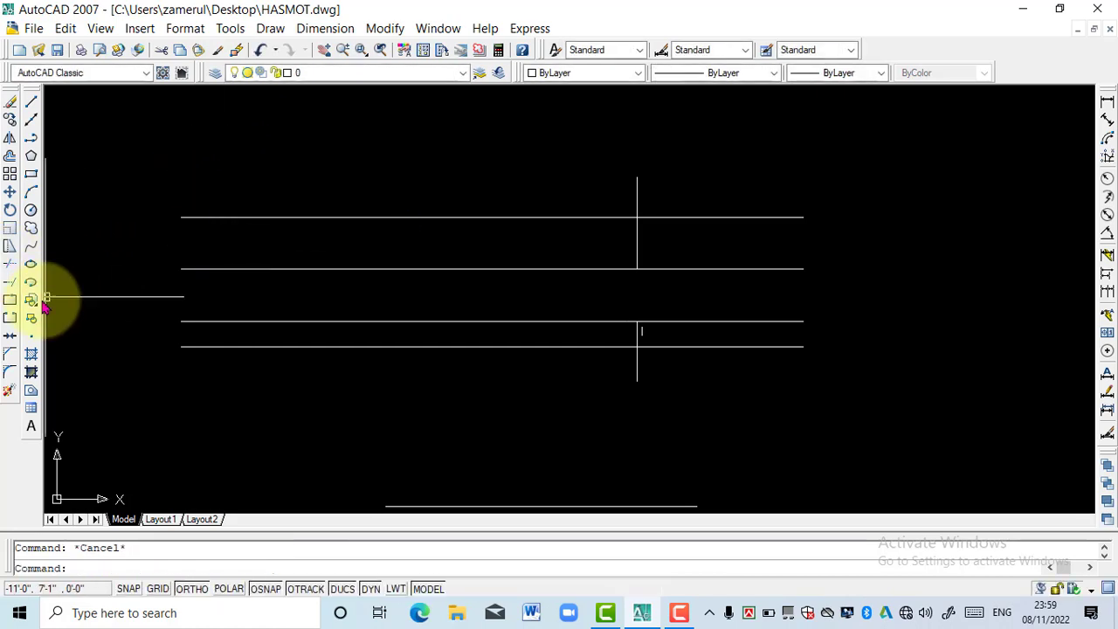
Trim away the vertical line's segment between the two uppermost horizontal lines, using all objects as cutting edges.
{"action": "left_click", "coordinate": [9, 268]}
{"action": "key", "text": "Return"}
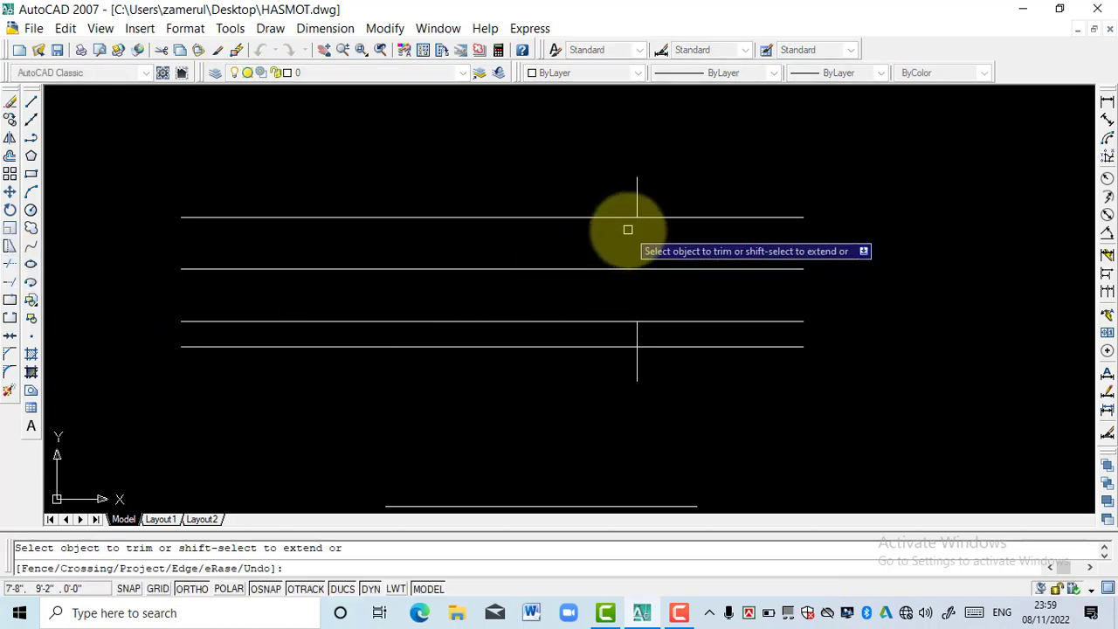
{"action": "key", "text": "Escape"}
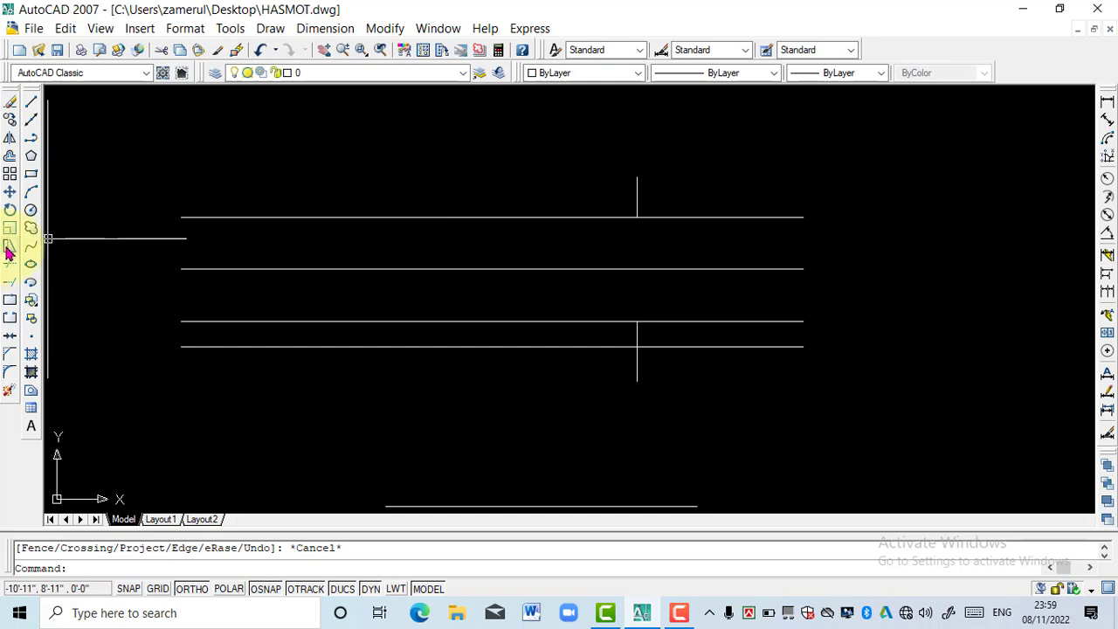
Trim away the vertical line's segment between the two closely spaced lower horizontal lines, using all objects as cutting edges.
{"action": "left_click", "coordinate": [12, 267]}
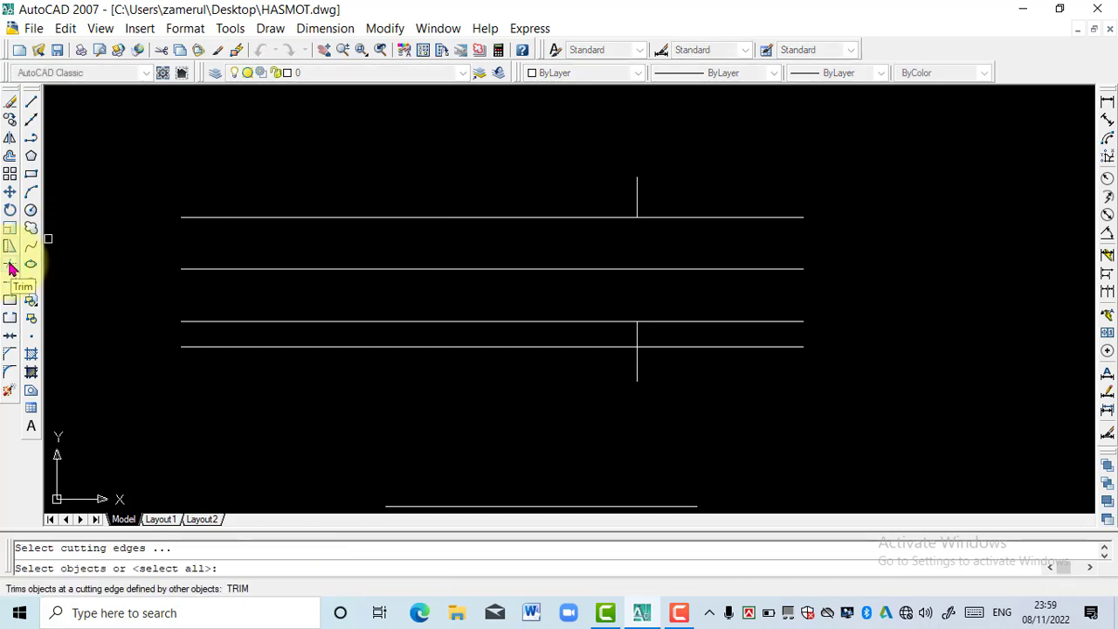
{"action": "key", "text": "Return"}
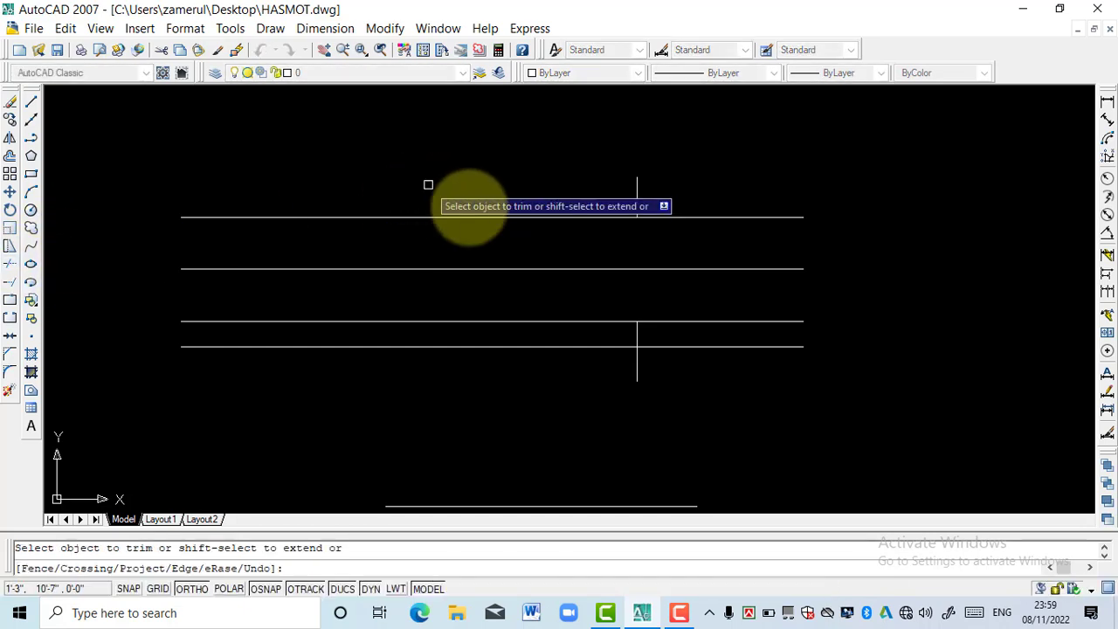
{"action": "left_click", "coordinate": [638, 333]}
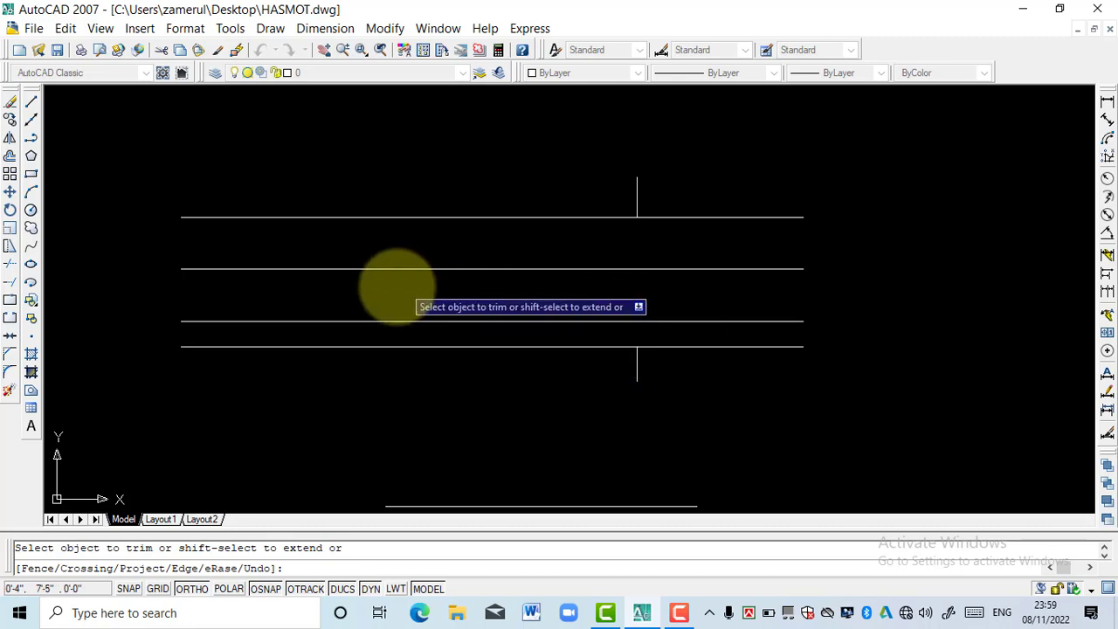
{"action": "key", "text": "Escape"}
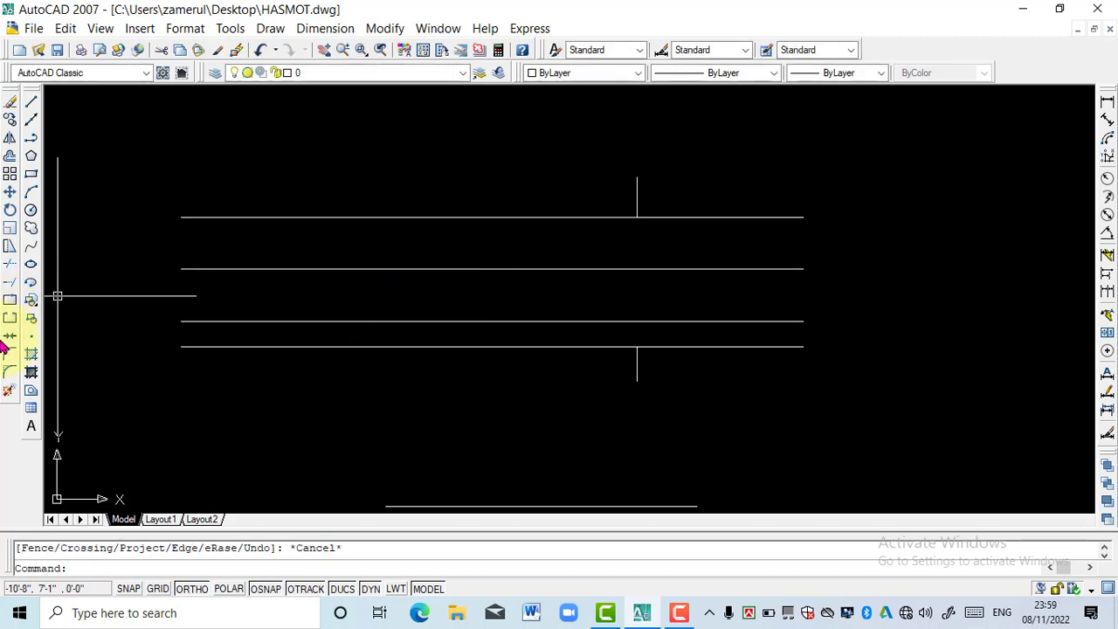
{"action": "left_click", "coordinate": [13, 285]}
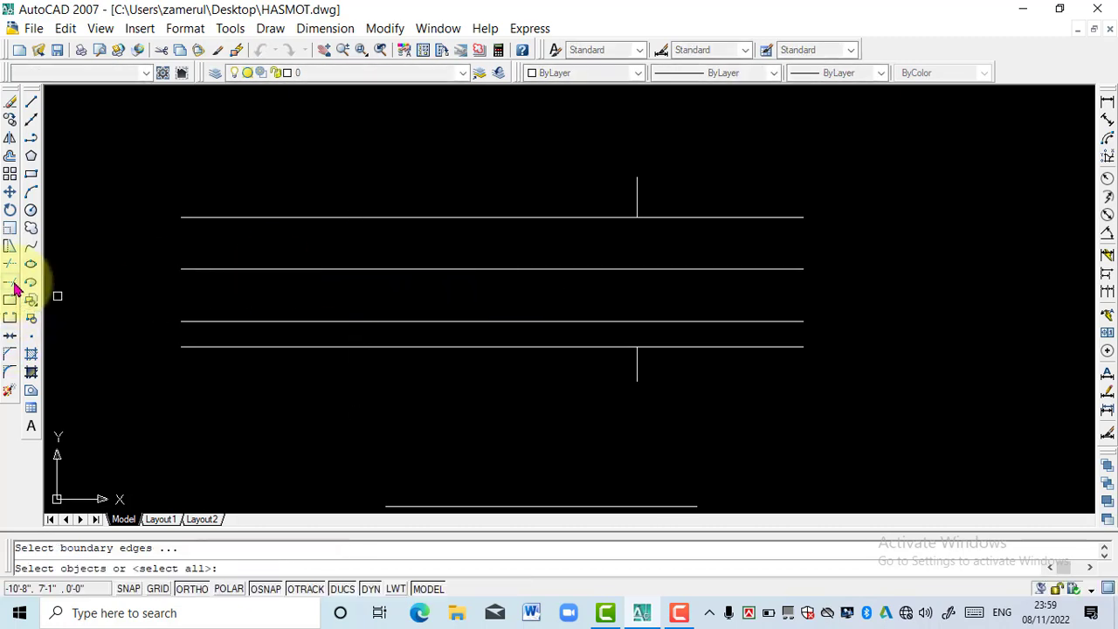
{"action": "left_click", "coordinate": [636, 357]}
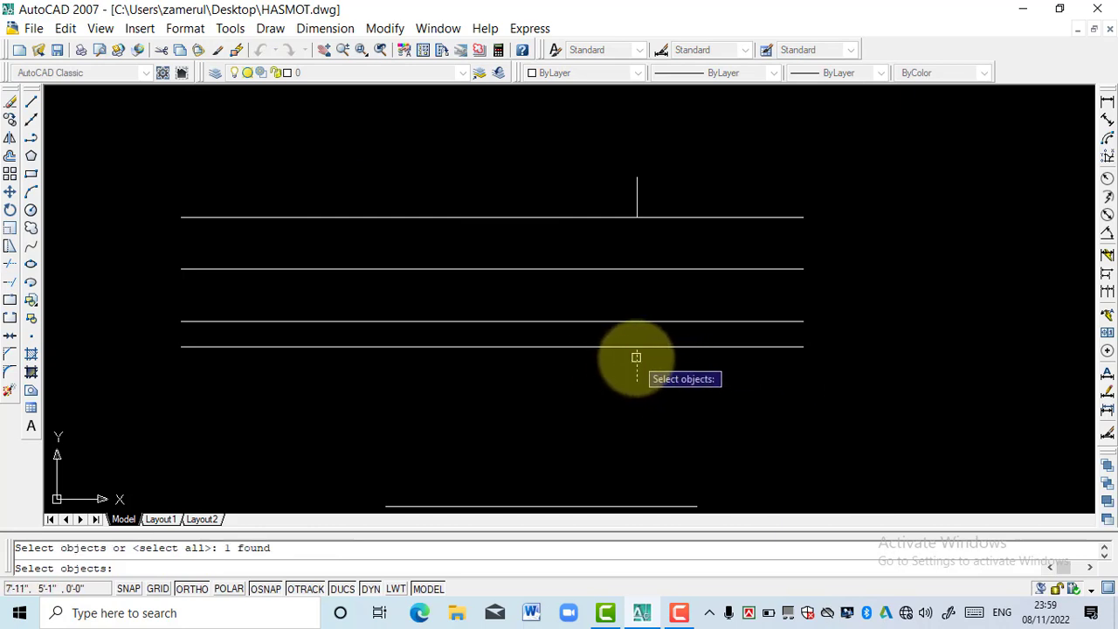
{"action": "key", "text": "Escape"}
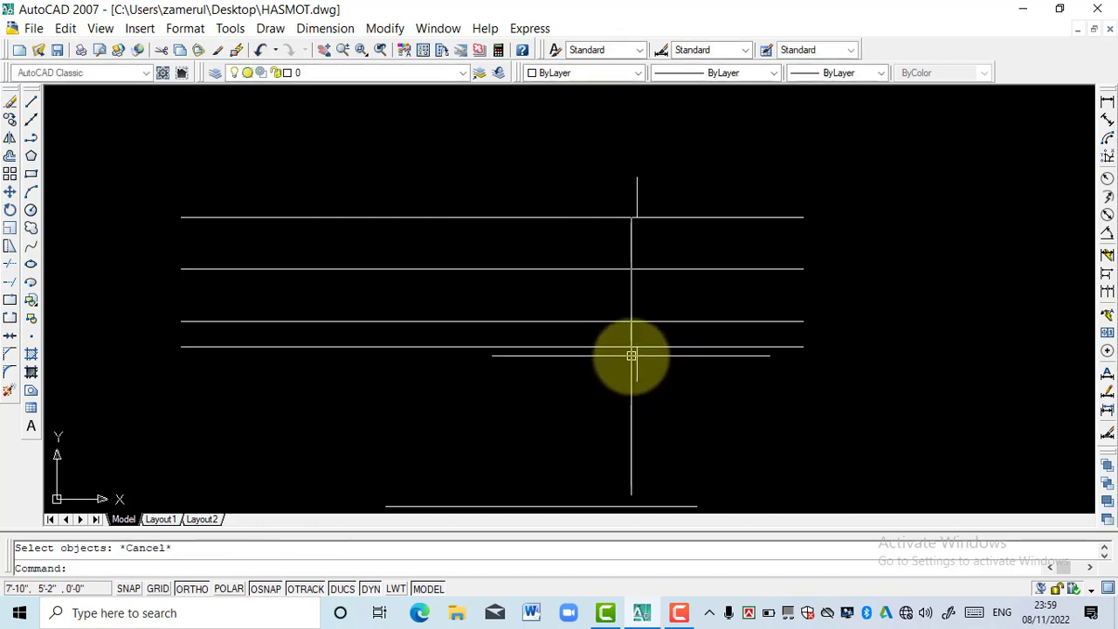
Extend the lower vertical stub upward past each horizontal line to the topmost one, using all objects as boundary edges.
{"action": "left_click", "coordinate": [14, 285]}
{"action": "key", "text": "Return"}
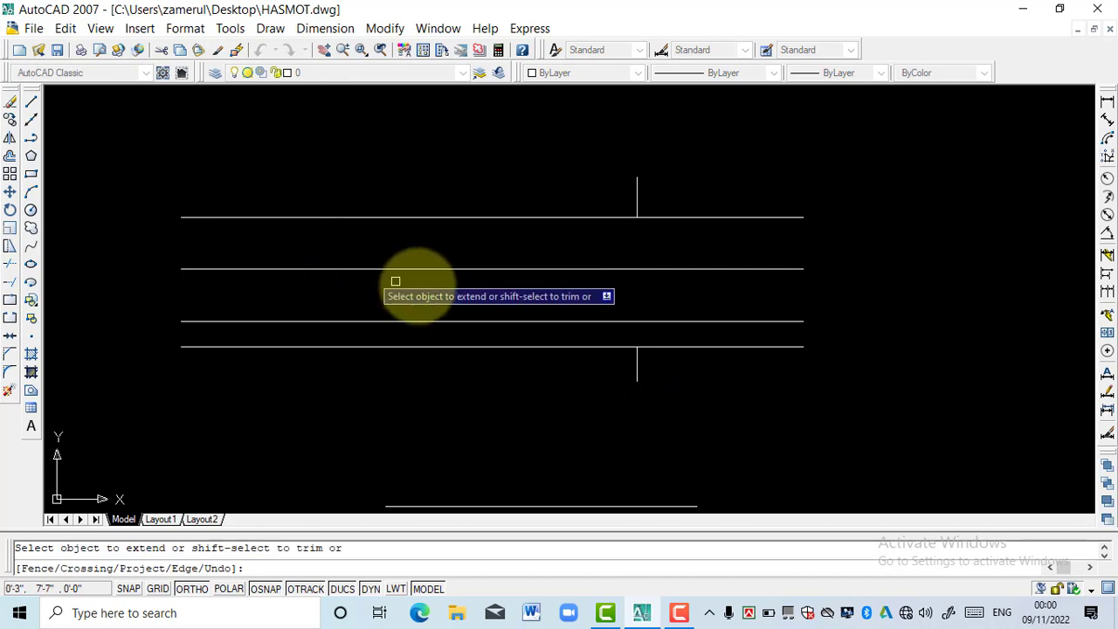
{"action": "left_click", "coordinate": [636, 352]}
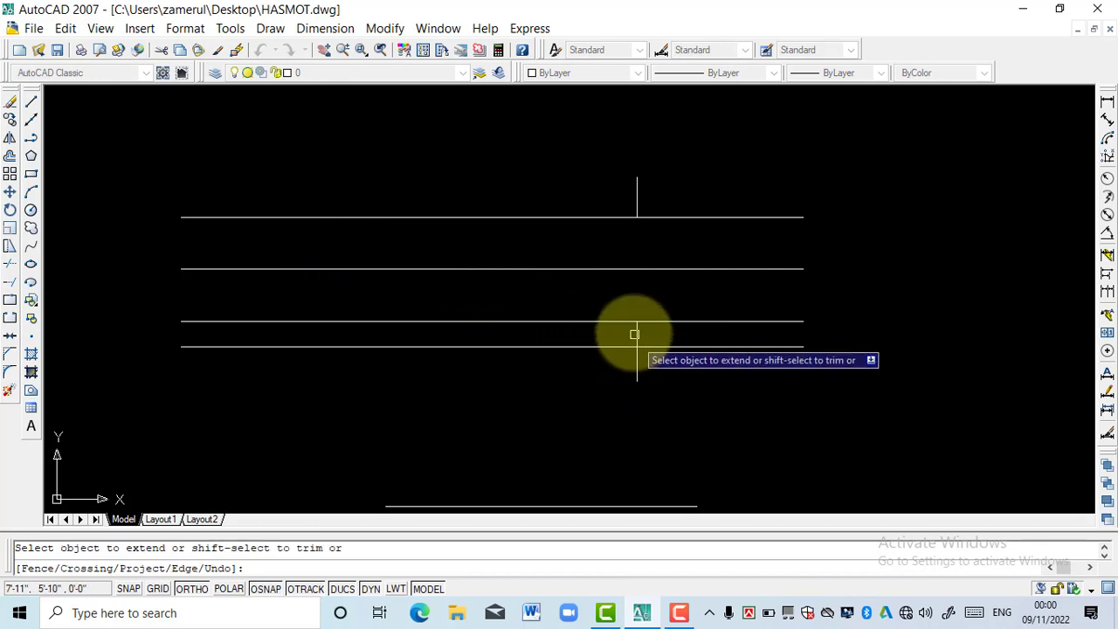
{"action": "left_click", "coordinate": [638, 322]}
{"action": "left_click", "coordinate": [637, 289]}
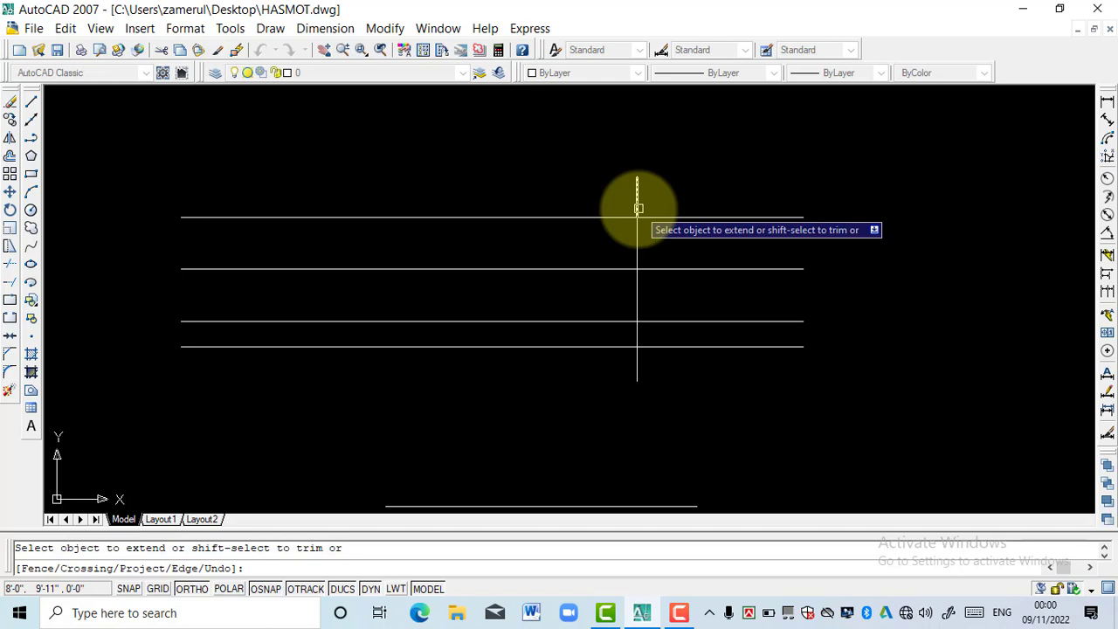
{"action": "key", "text": "Escape"}
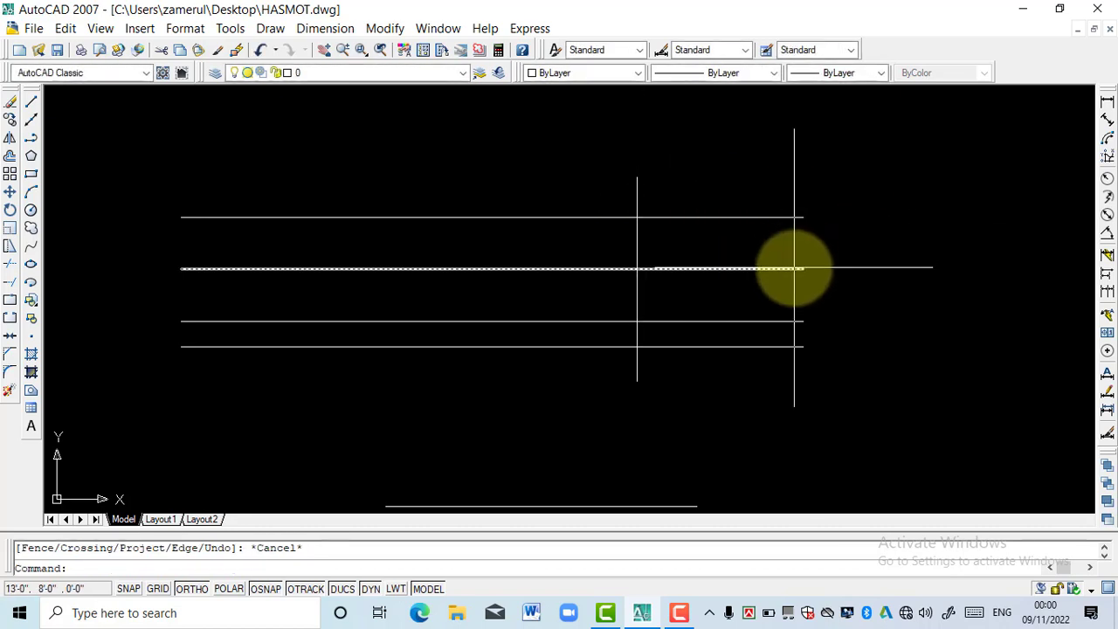
Copy the four parallel lines with their vertical crossing lines twice to the left in a row, the first copy about 31' away.
{"action": "scroll", "coordinate": [742, 320], "scroll_direction": "down", "scroll_amount": 5}
{"action": "scroll", "coordinate": [699, 305], "scroll_direction": "up", "scroll_amount": 3}
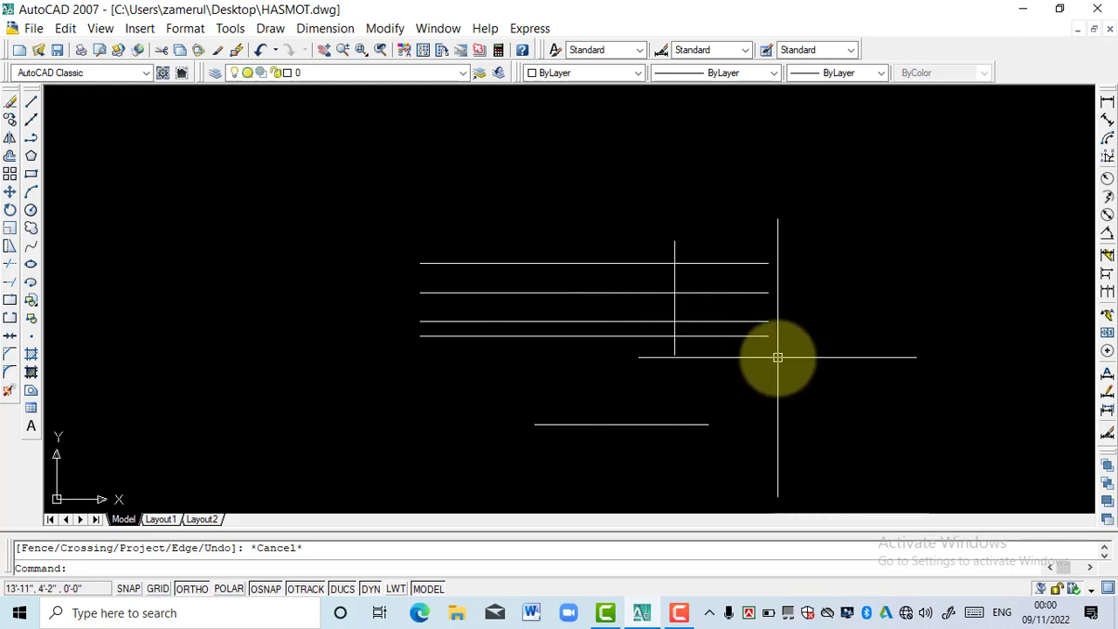
{"action": "left_click", "coordinate": [826, 370]}
{"action": "left_click", "coordinate": [317, 147]}
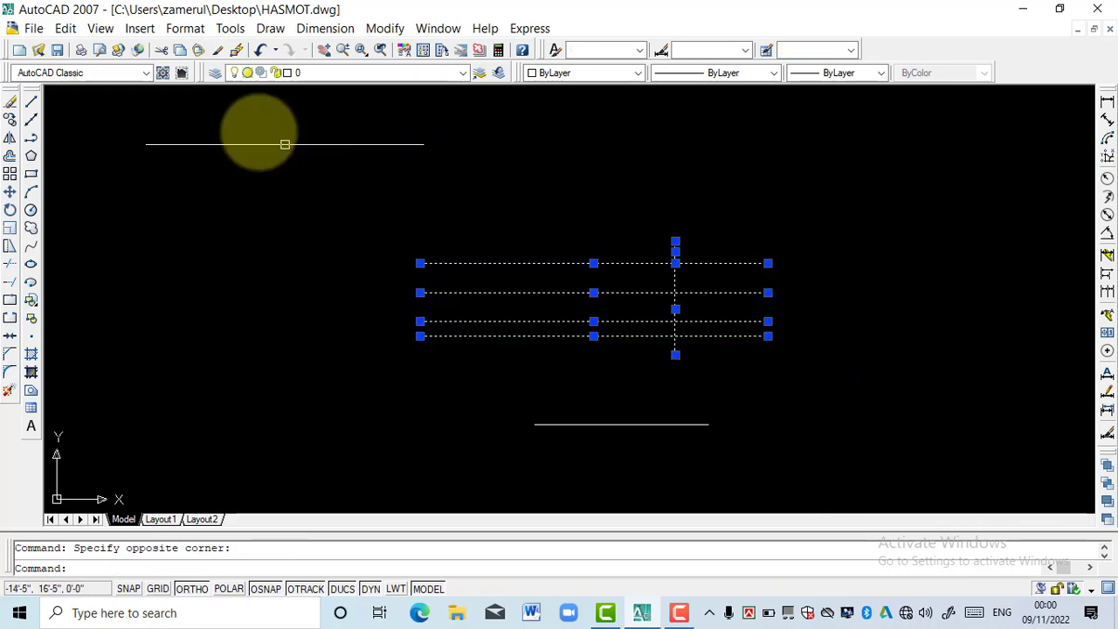
{"action": "left_click", "coordinate": [10, 119]}
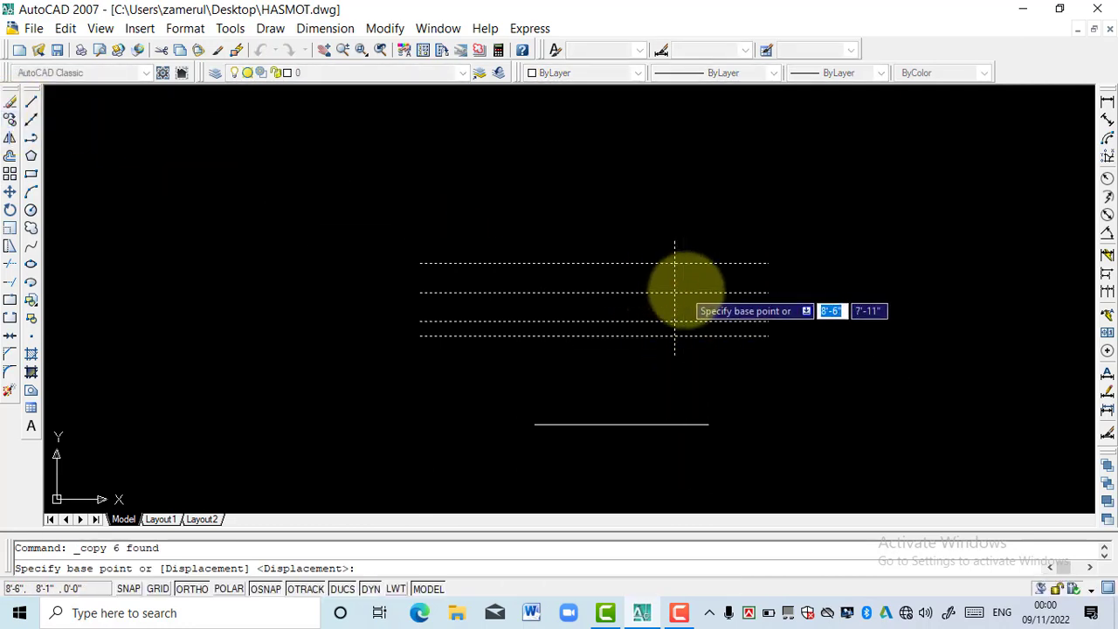
{"action": "left_click", "coordinate": [674, 293]}
{"action": "scroll", "coordinate": [708, 258], "scroll_direction": "down", "scroll_amount": 4}
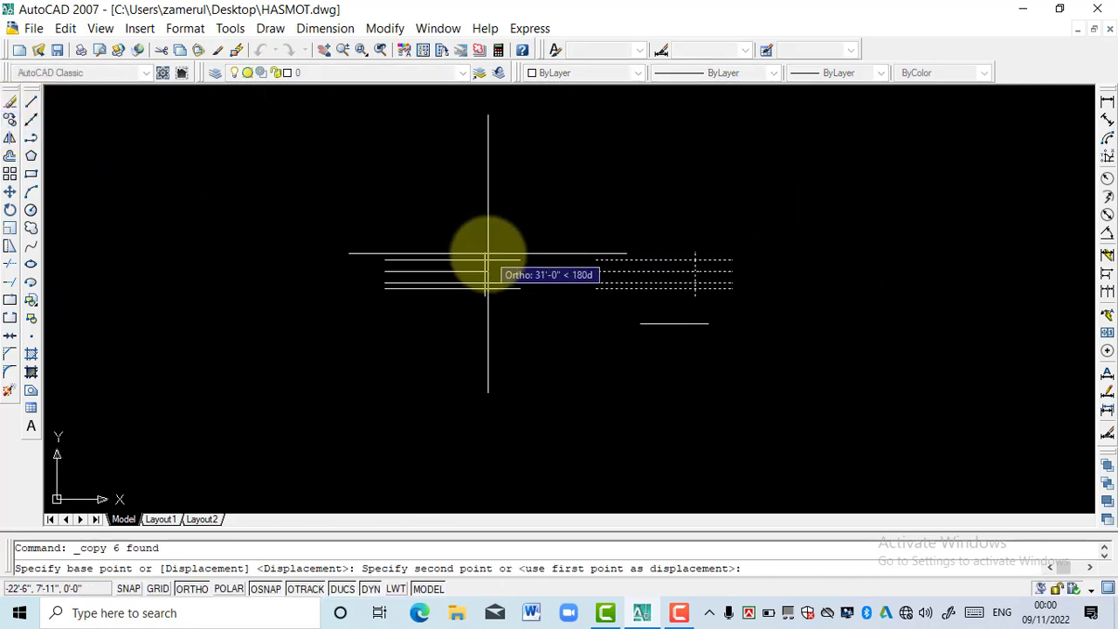
{"action": "left_click", "coordinate": [487, 257]}
{"action": "left_click", "coordinate": [213, 225]}
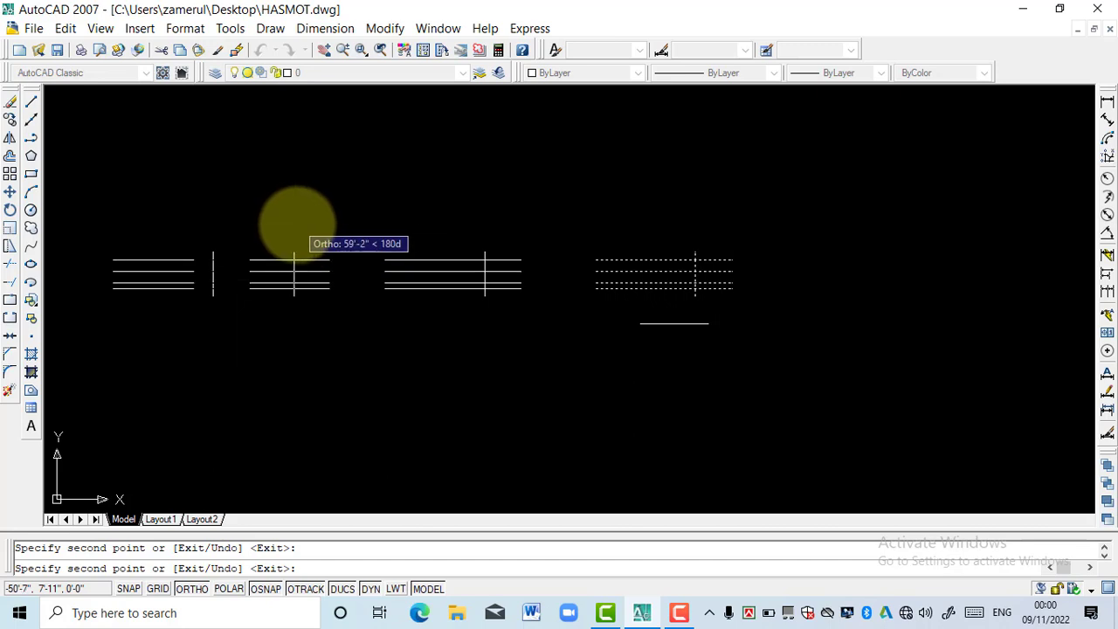
{"action": "key", "text": "Escape"}
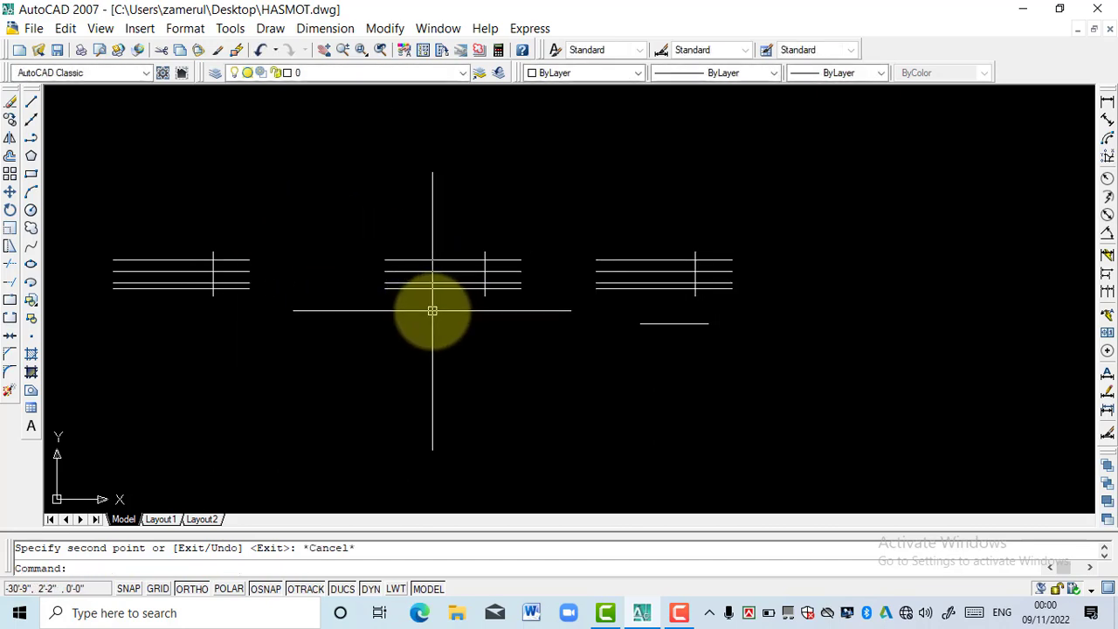
Regenerate the model display with the REGEN command.
{"action": "scroll", "coordinate": [707, 299], "scroll_direction": "up", "scroll_amount": 3}
{"action": "scroll", "coordinate": [879, 349], "scroll_direction": "down", "scroll_amount": 4}
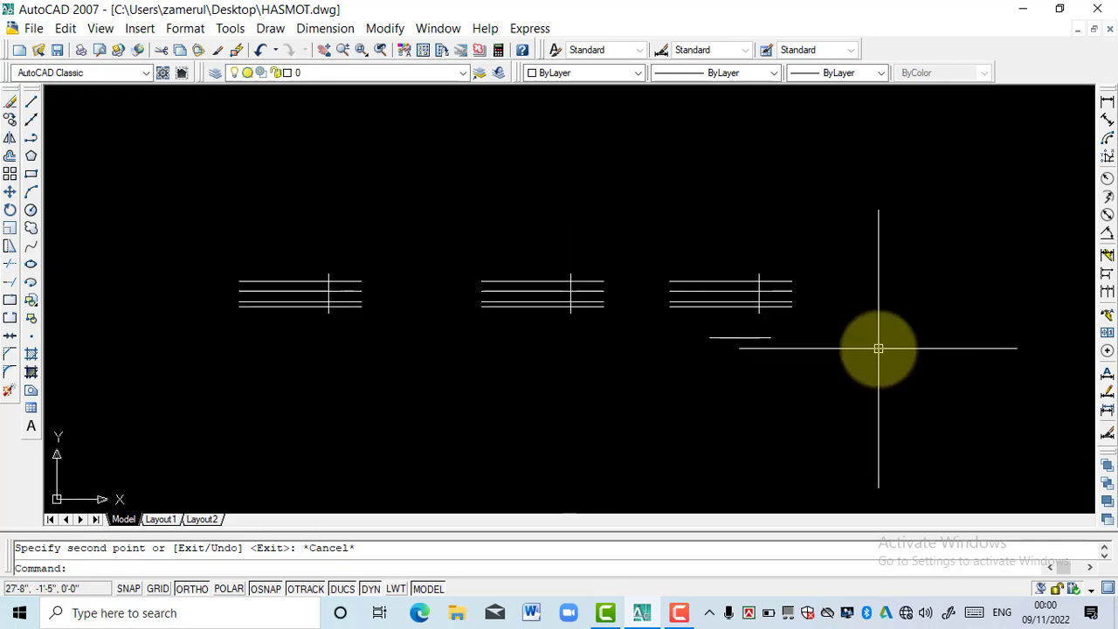
{"action": "scroll", "coordinate": [730, 306], "scroll_direction": "up", "scroll_amount": 2}
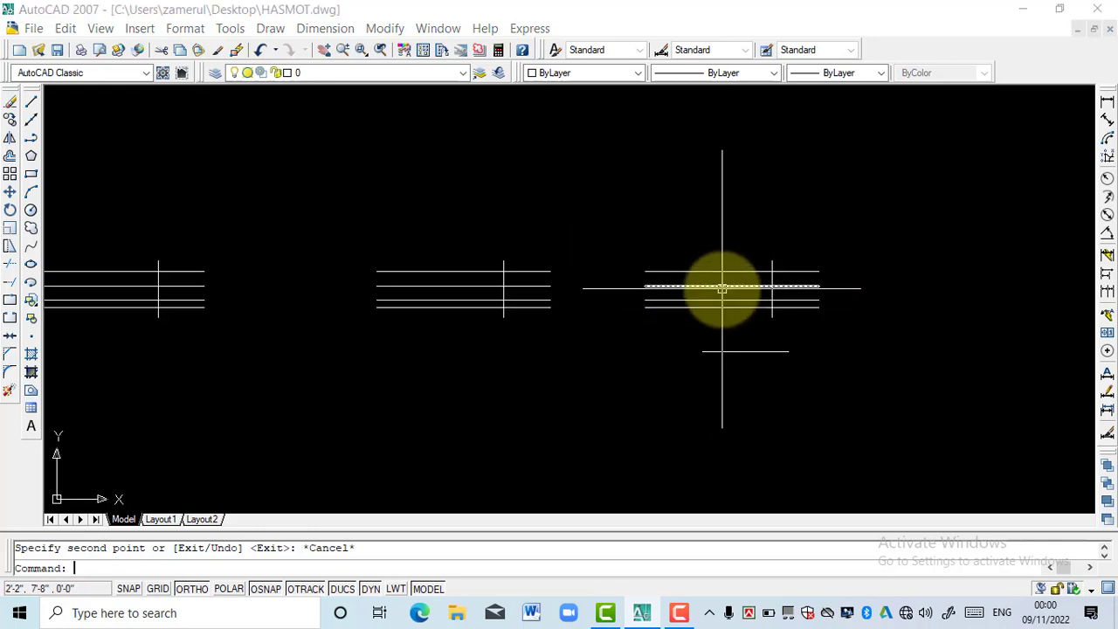
{"action": "key", "text": "Return"}
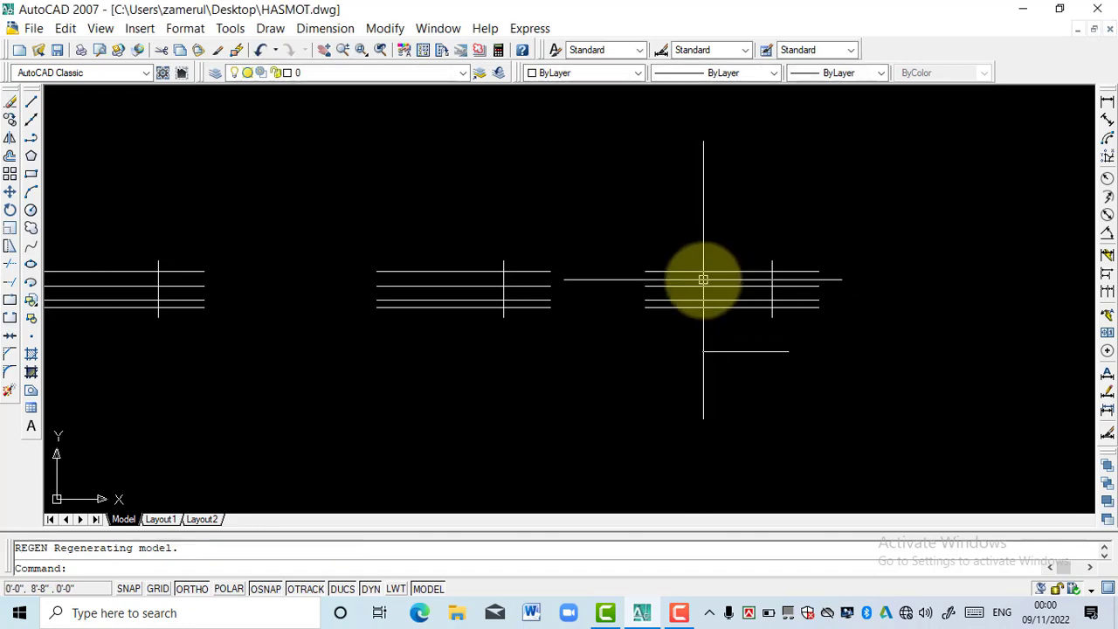
{"action": "scroll", "coordinate": [723, 273], "scroll_direction": "down", "scroll_amount": 3}
{"action": "scroll", "coordinate": [569, 256], "scroll_direction": "up", "scroll_amount": 2}
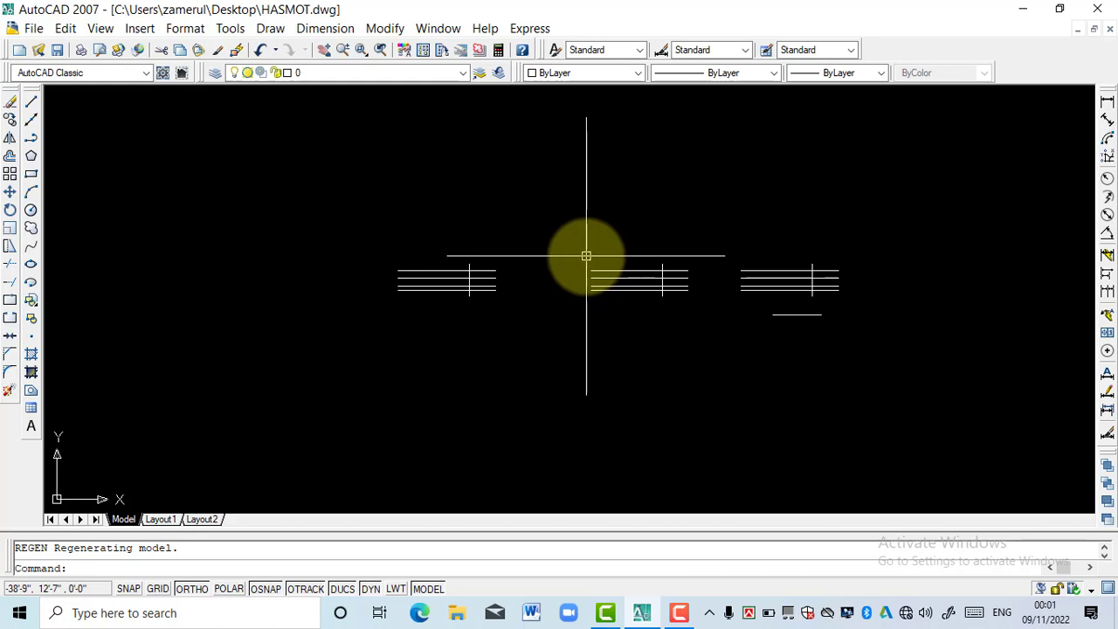
{"action": "scroll", "coordinate": [491, 278], "scroll_direction": "up", "scroll_amount": 2}
{"action": "scroll", "coordinate": [424, 275], "scroll_direction": "down", "scroll_amount": 3}
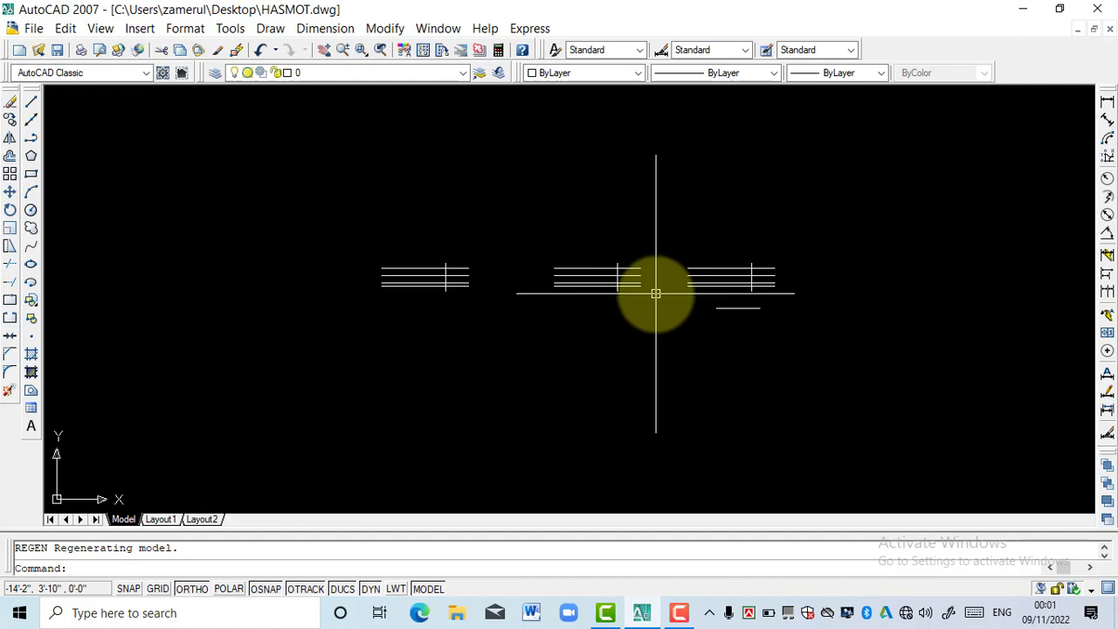
{"action": "left_click", "coordinate": [680, 614]}
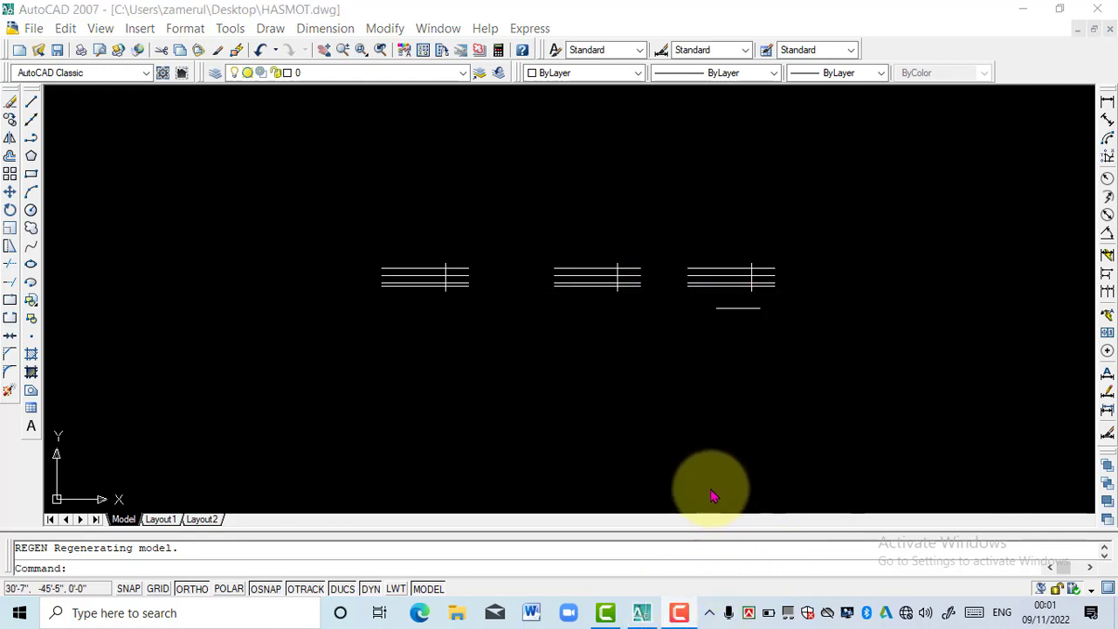